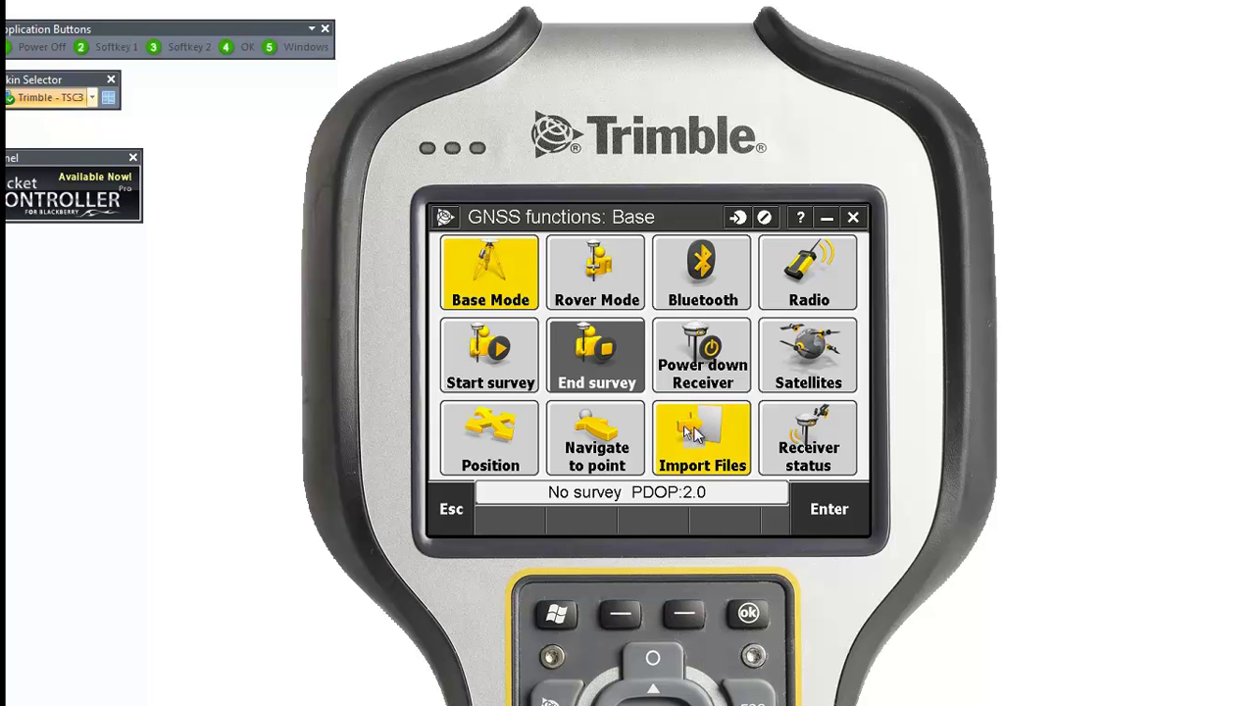
Step: Sort the receiver files by modified date and tick the 96kb file 60572330 from 20/8/2012
{"action": "left_click", "coordinate": [721, 432]}
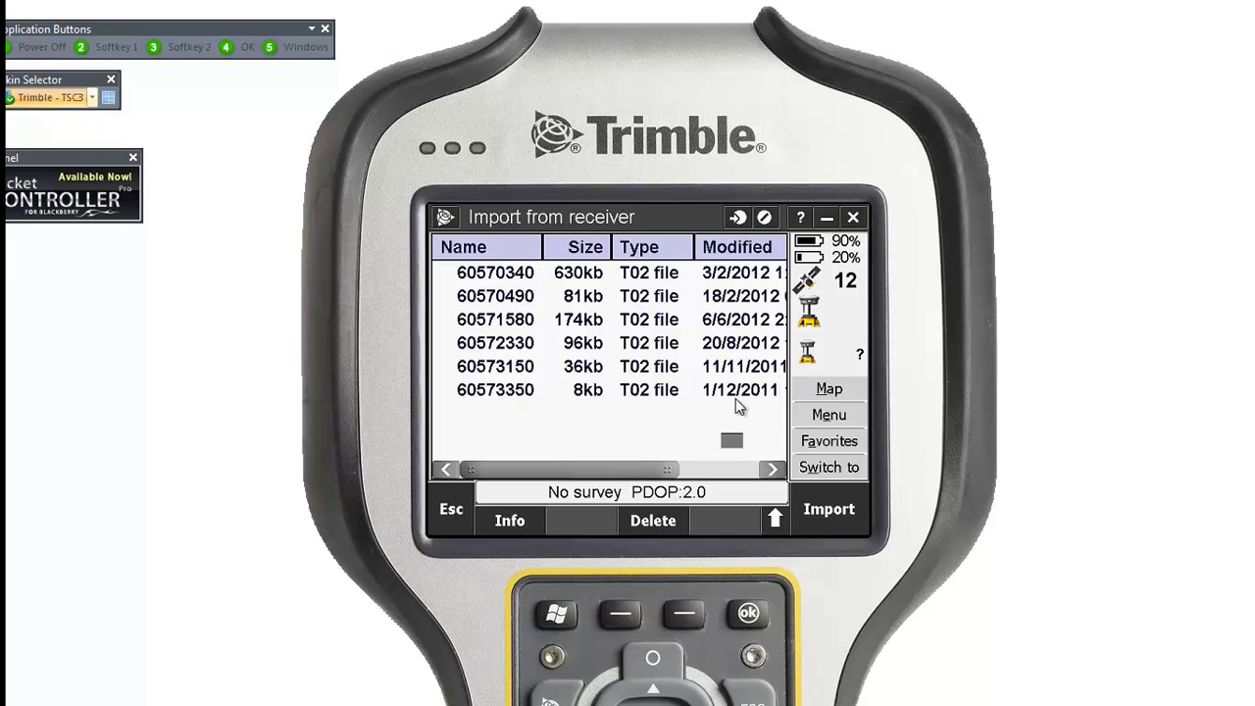
{"action": "left_click_drag", "start_coordinate": [638, 468], "coordinate": [709, 482]}
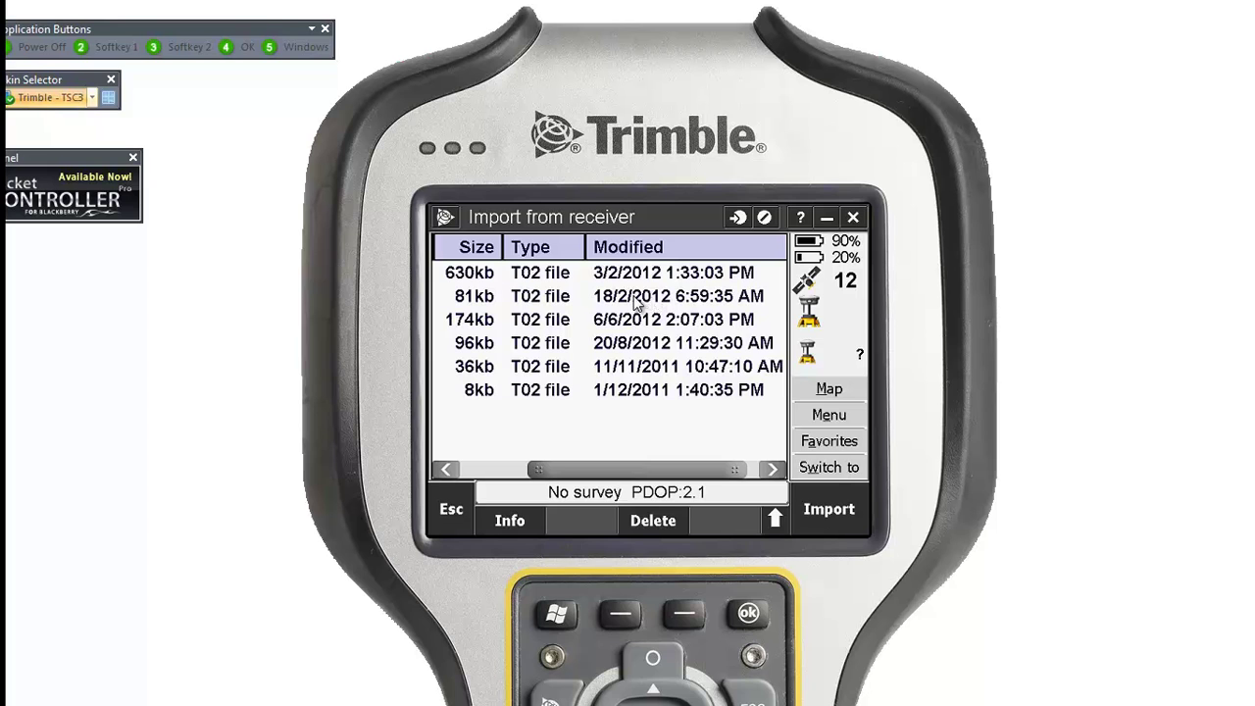
{"action": "left_click", "coordinate": [640, 254]}
{"action": "mouse_move", "coordinate": [641, 466]}
{"action": "left_mouse_down"}
{"action": "mouse_move", "coordinate": [540, 479]}
{"action": "mouse_move", "coordinate": [637, 486]}
{"action": "left_mouse_up"}
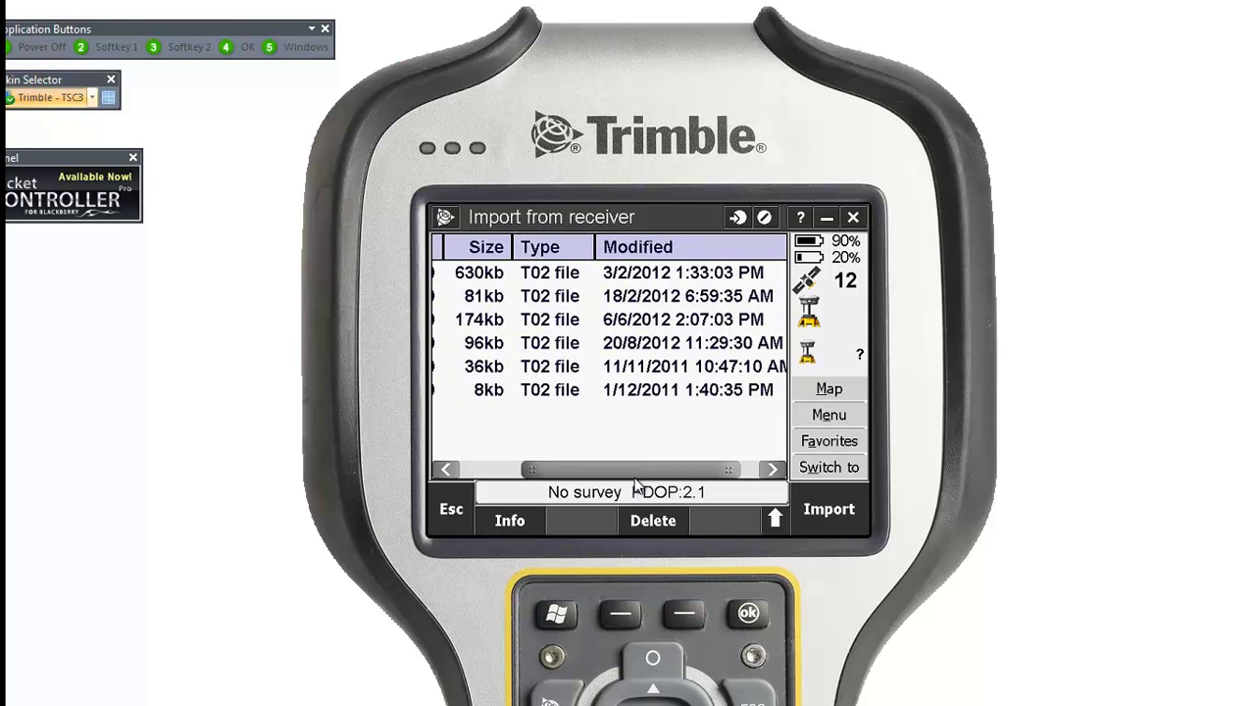
{"action": "left_click", "coordinate": [633, 344]}
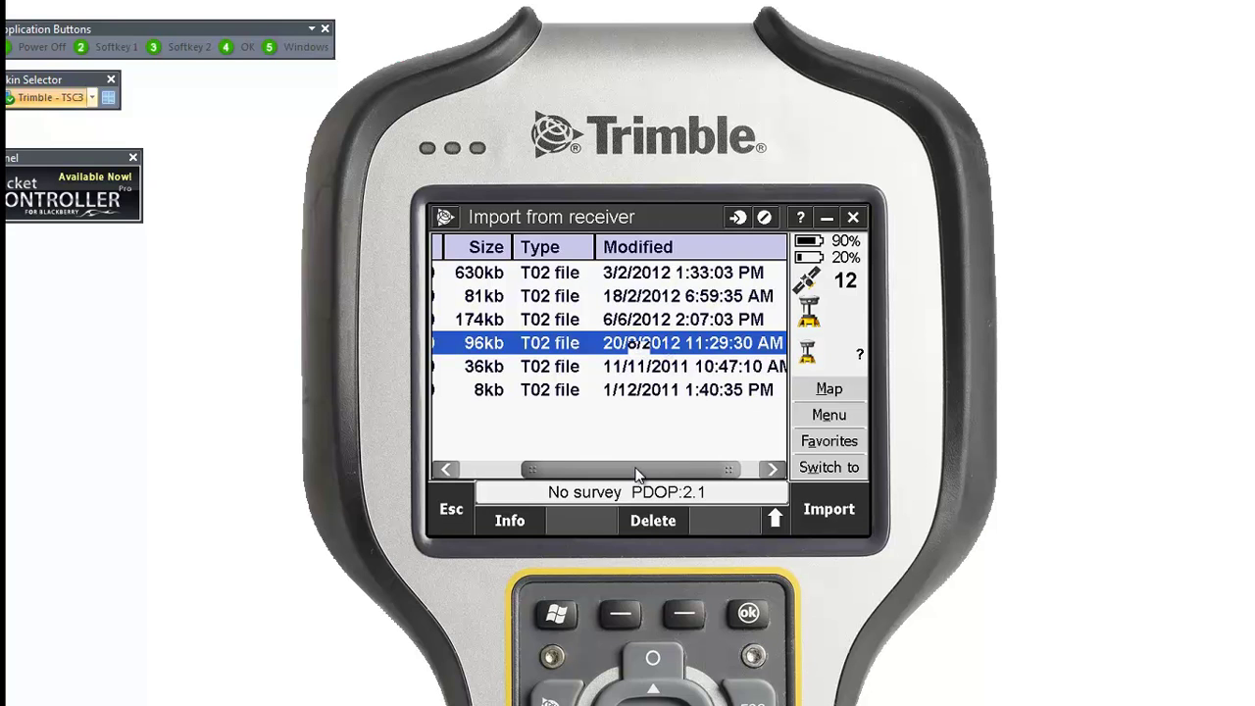
{"action": "left_click_drag", "start_coordinate": [636, 470], "coordinate": [527, 469]}
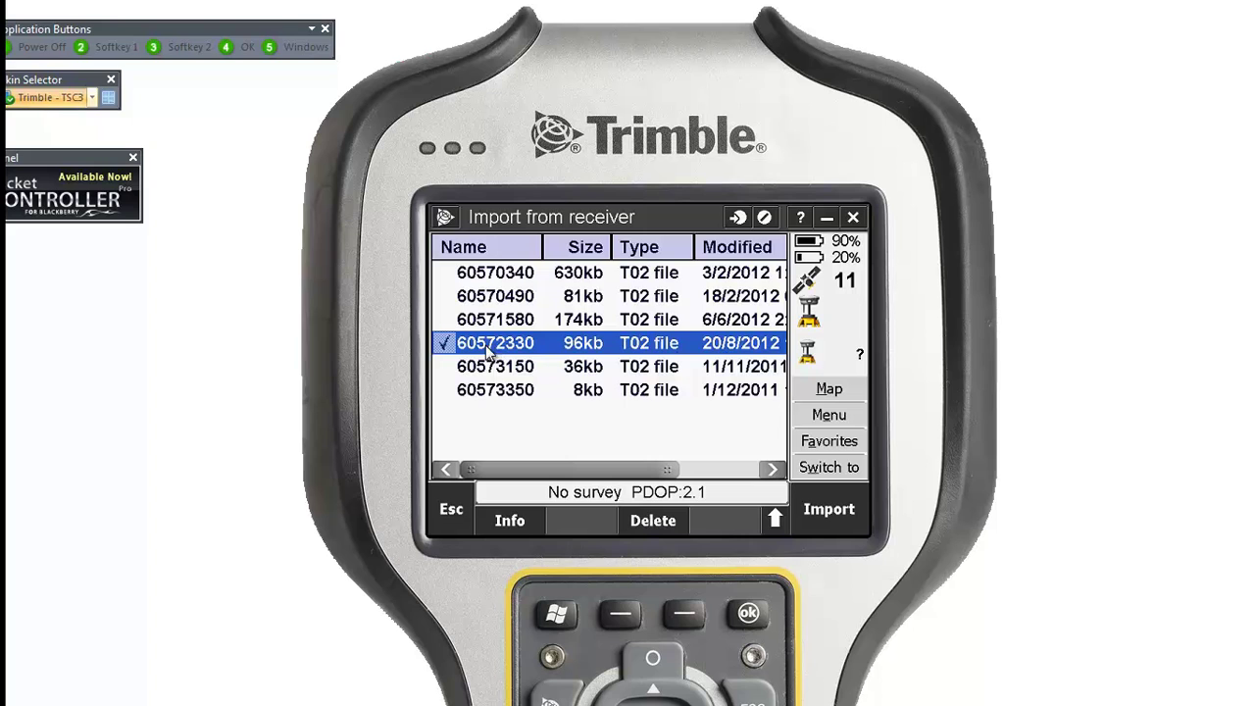
Step: Copy 60572330.T02 from the receiver to the controller and acknowledge the successful transfer
{"action": "left_click", "coordinate": [820, 511]}
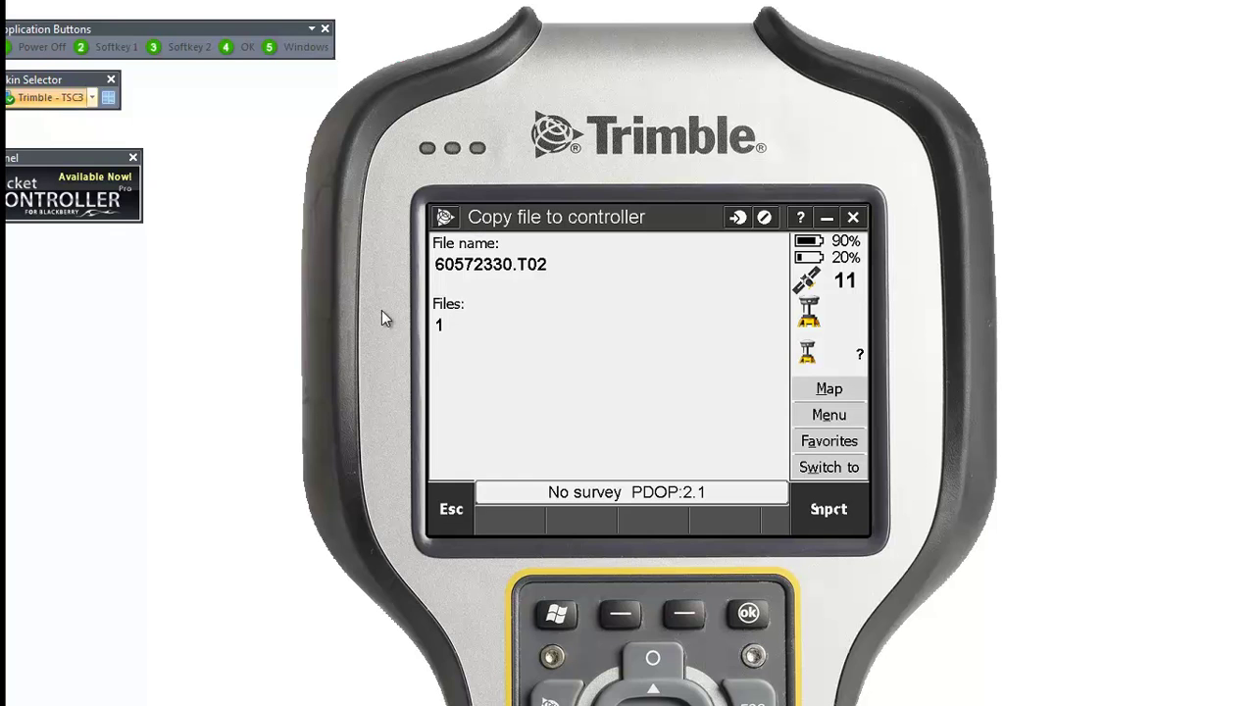
{"action": "left_click", "coordinate": [840, 514]}
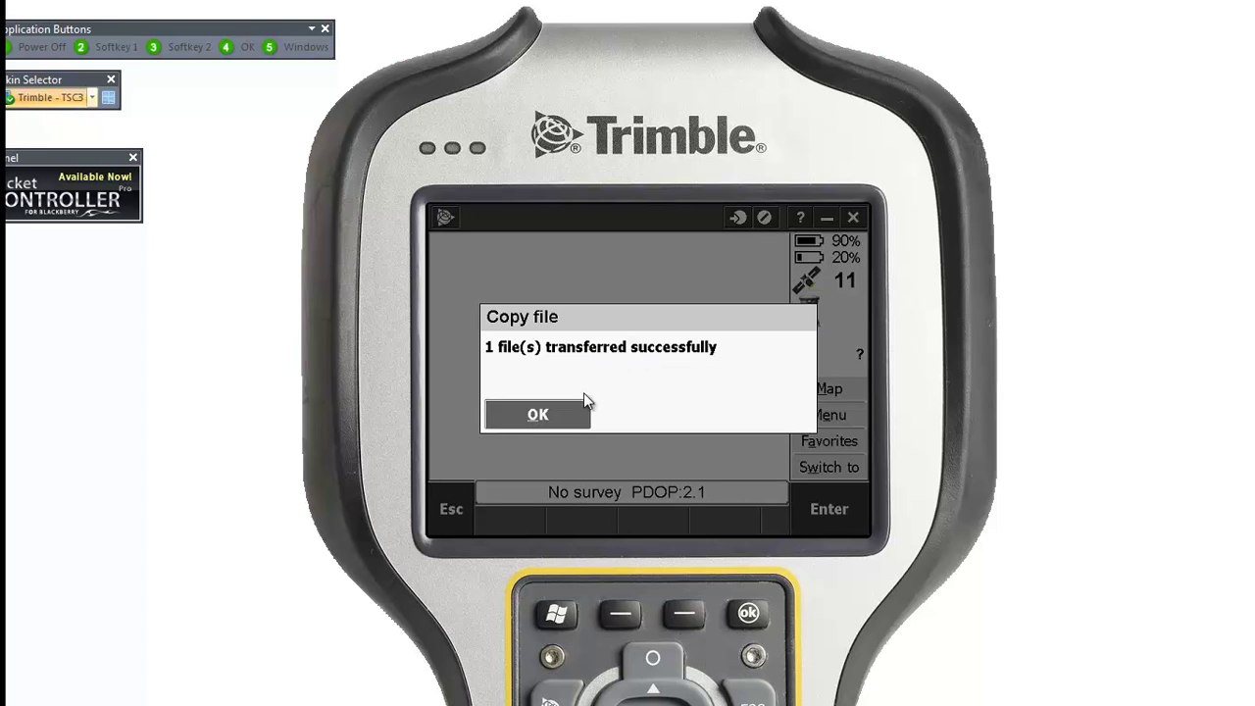
{"action": "left_click", "coordinate": [537, 417]}
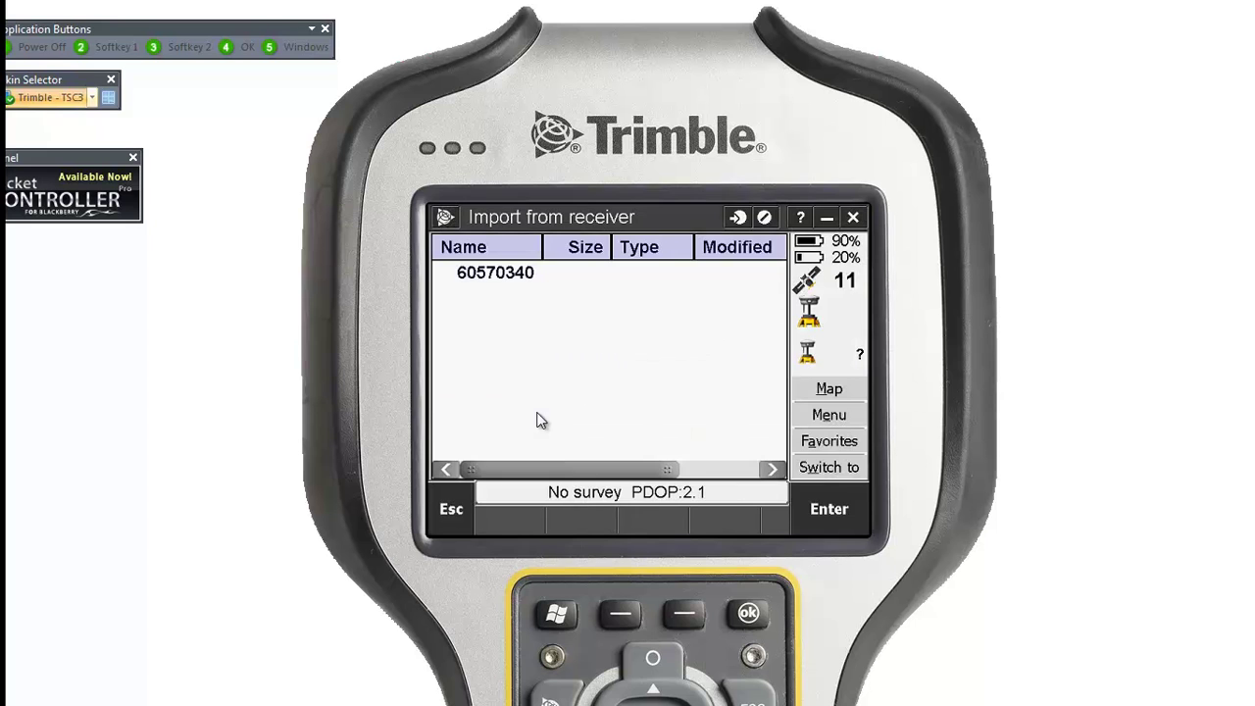
Step: Leave the receiver file list and show Pocket Controller-Pro windowed over the Windows desktop
{"action": "left_click", "coordinate": [452, 511]}
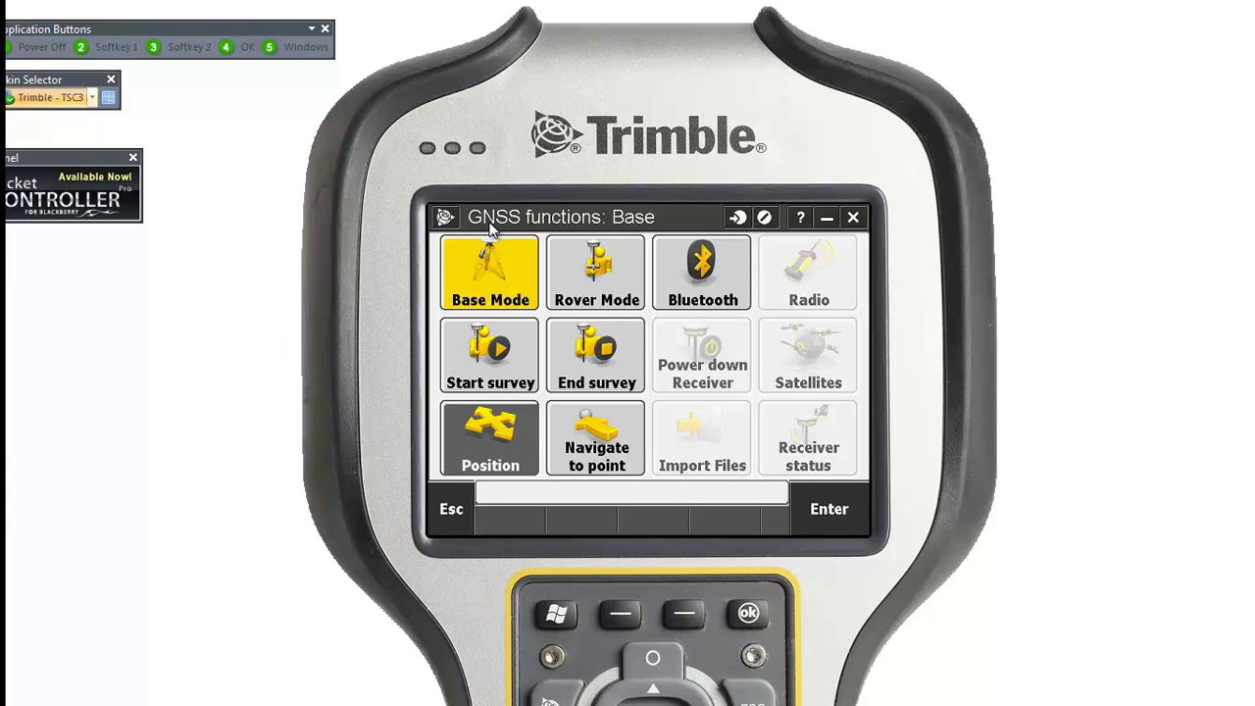
{"action": "left_click", "coordinate": [110, 97]}
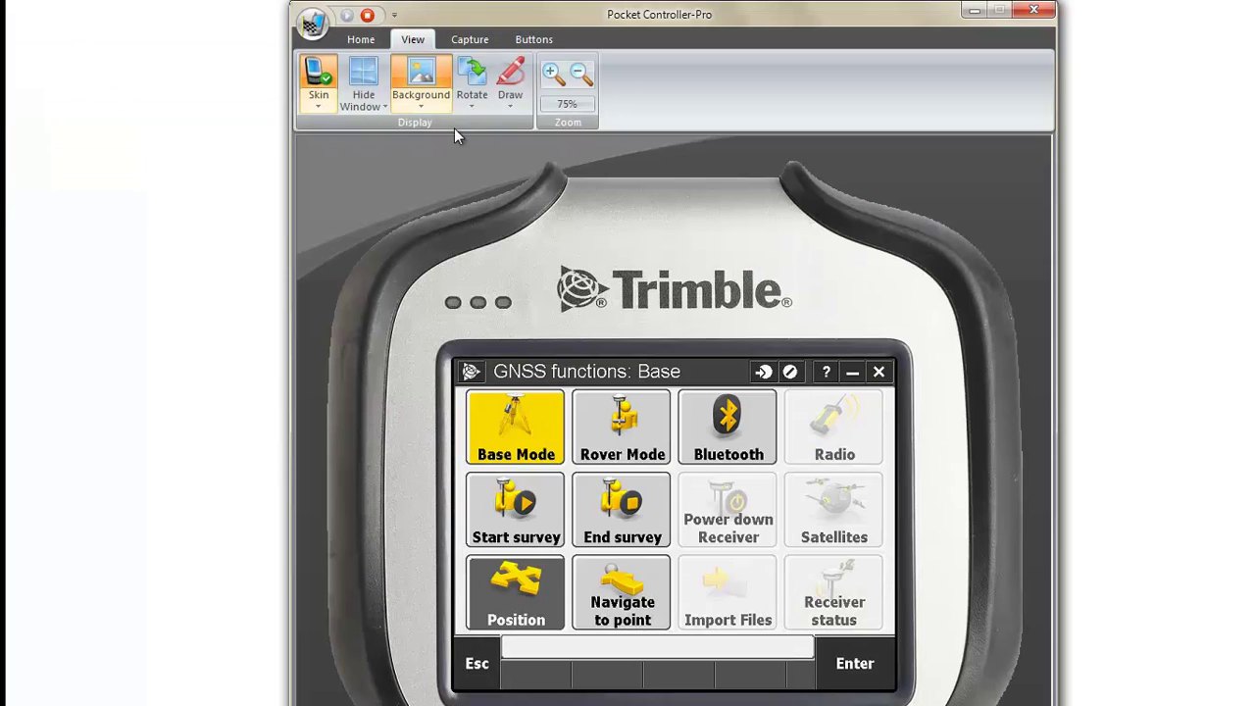
{"action": "left_click", "coordinate": [412, 79]}
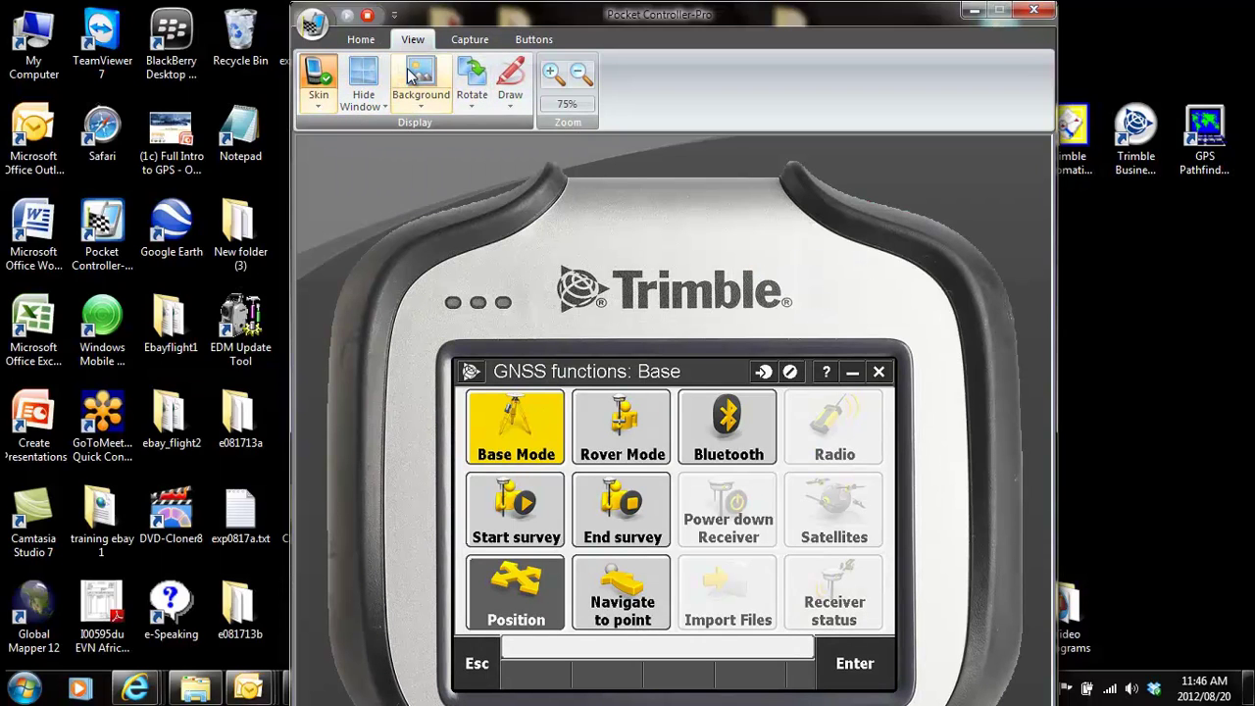
{"action": "left_click", "coordinate": [972, 11]}
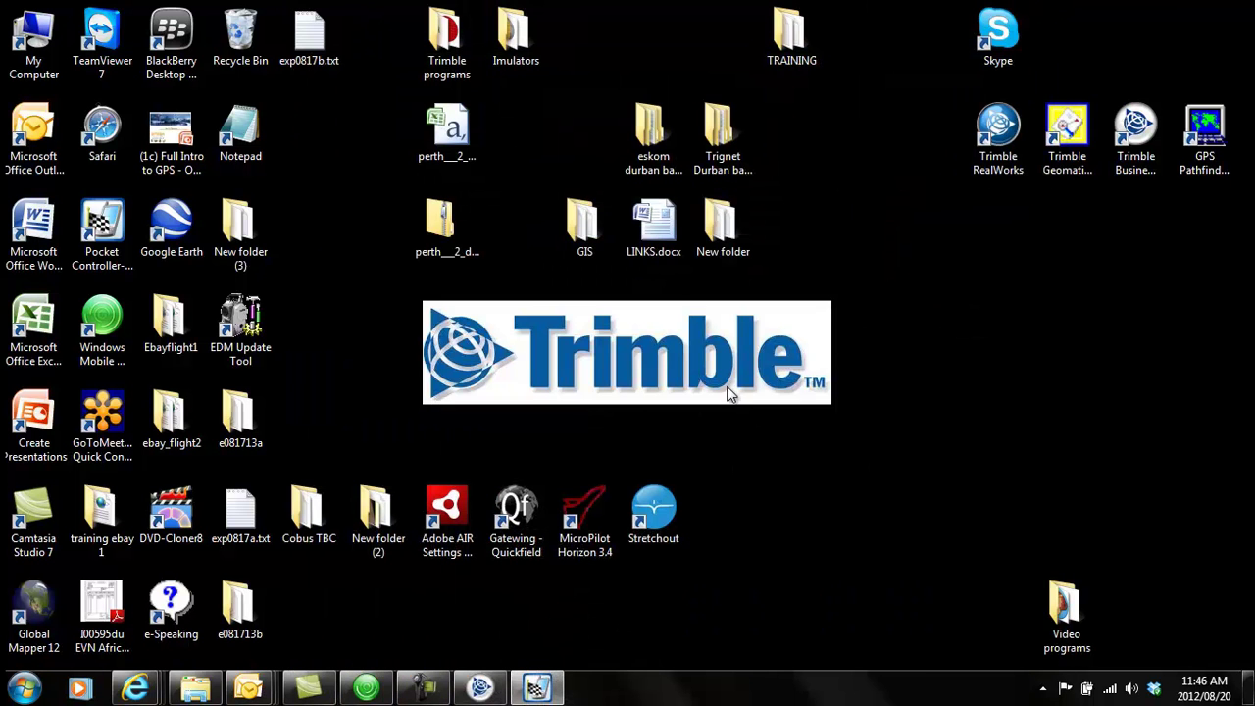
{"action": "mouse_move", "coordinate": [479, 688]}
{"action": "left_click", "coordinate": [366, 688]}
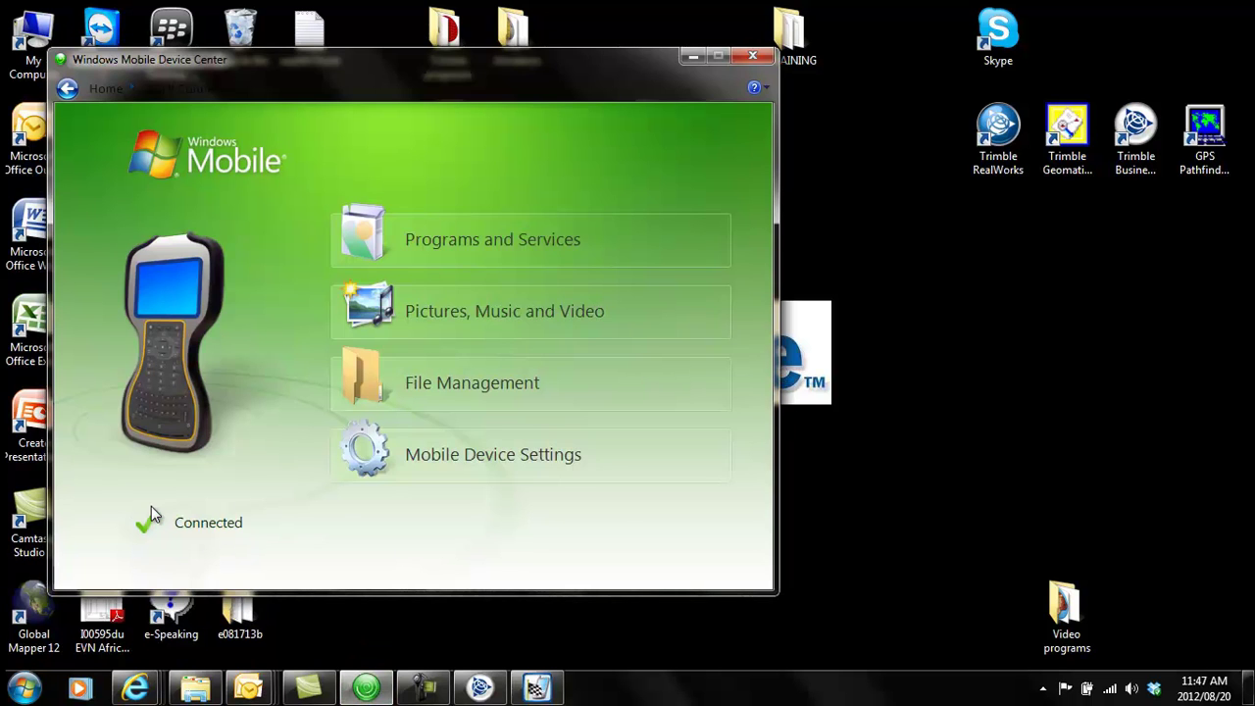
{"action": "left_click", "coordinate": [692, 56]}
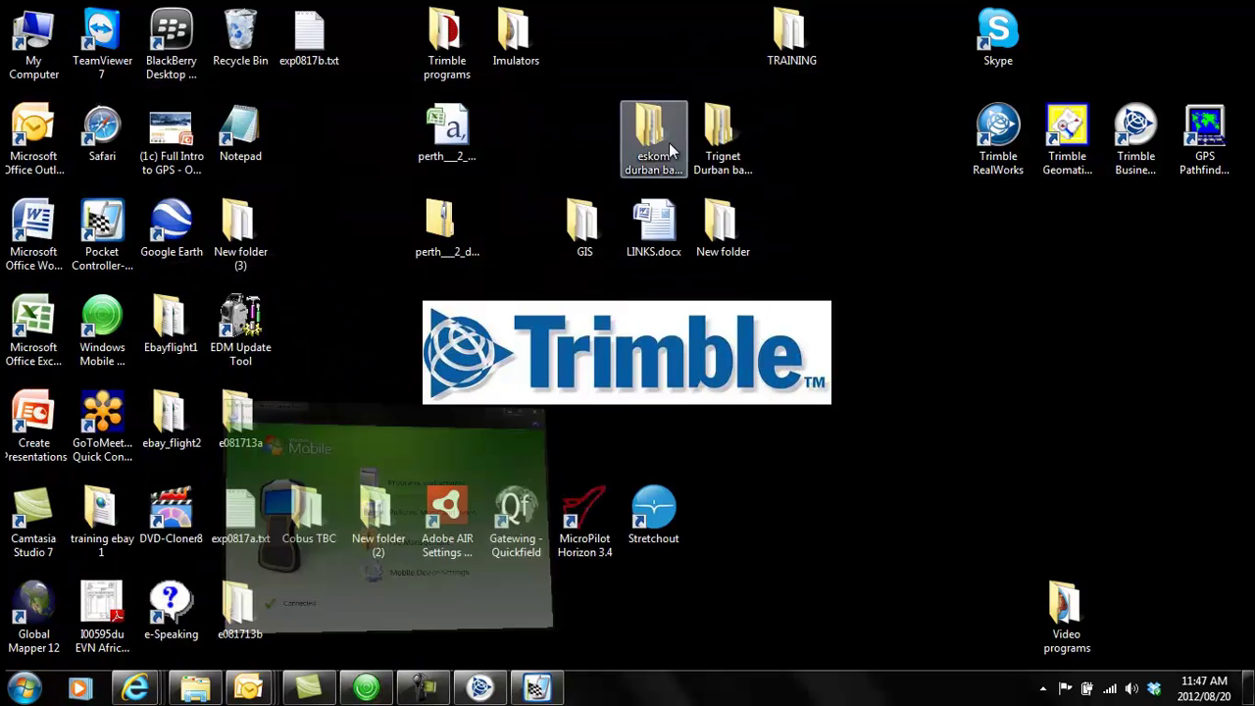
Step: Create a new Trimble Business Center project from the WG31 template
{"action": "left_click", "coordinate": [480, 688]}
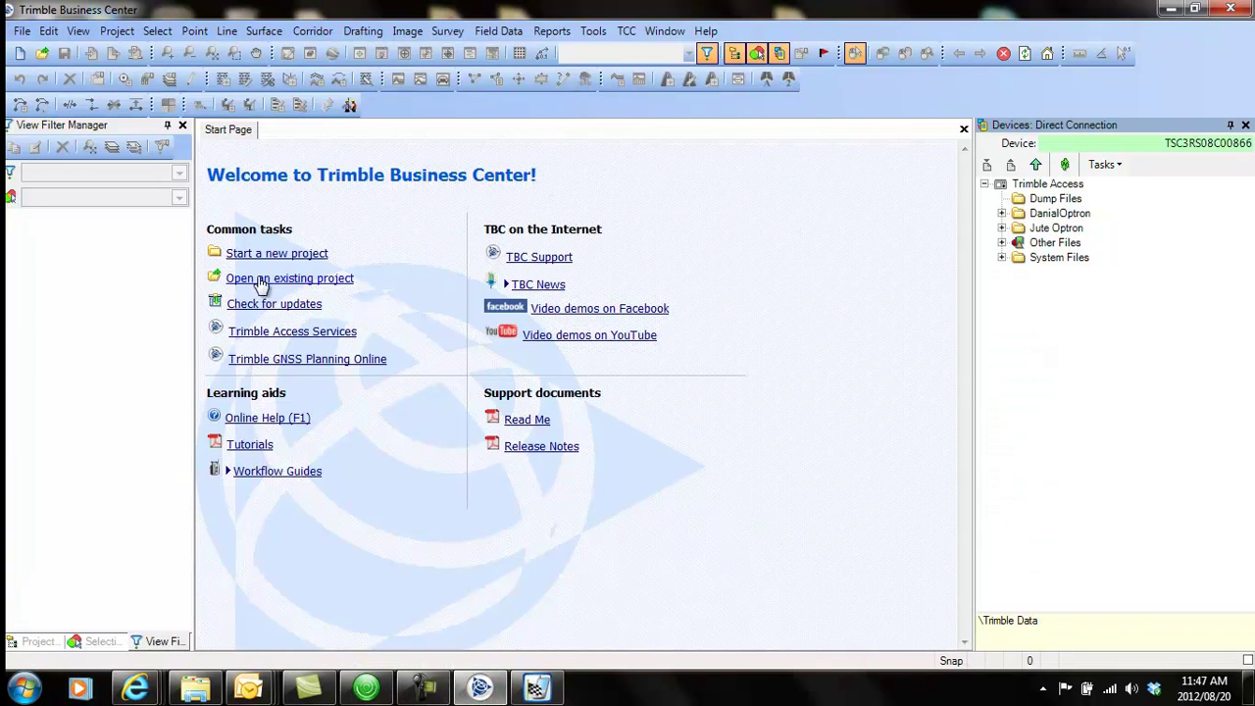
{"action": "left_click", "coordinate": [277, 253]}
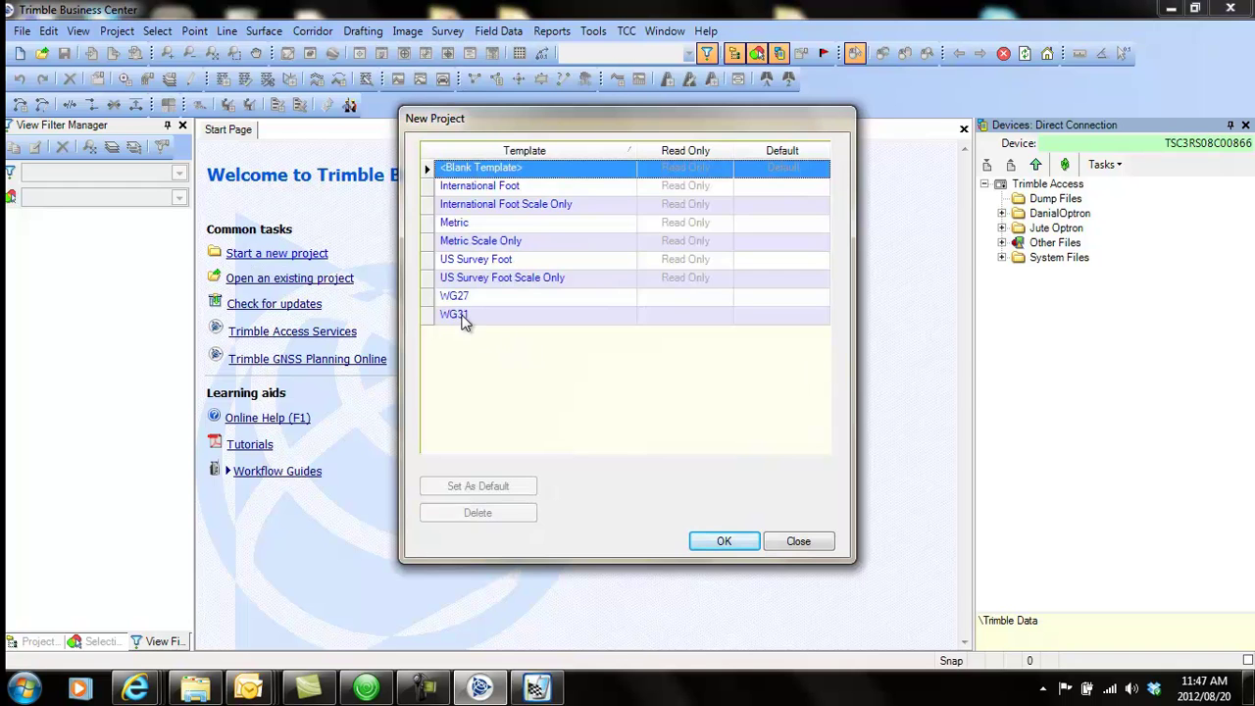
{"action": "left_click", "coordinate": [465, 319]}
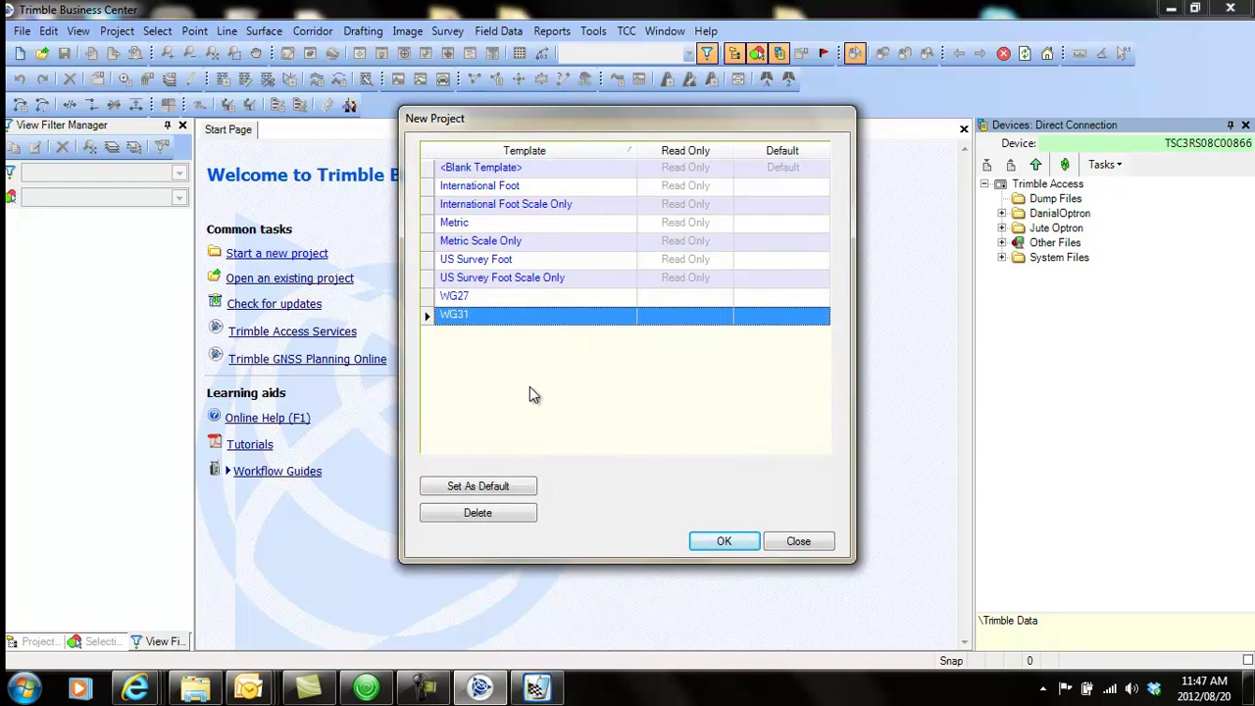
{"action": "left_click", "coordinate": [731, 545]}
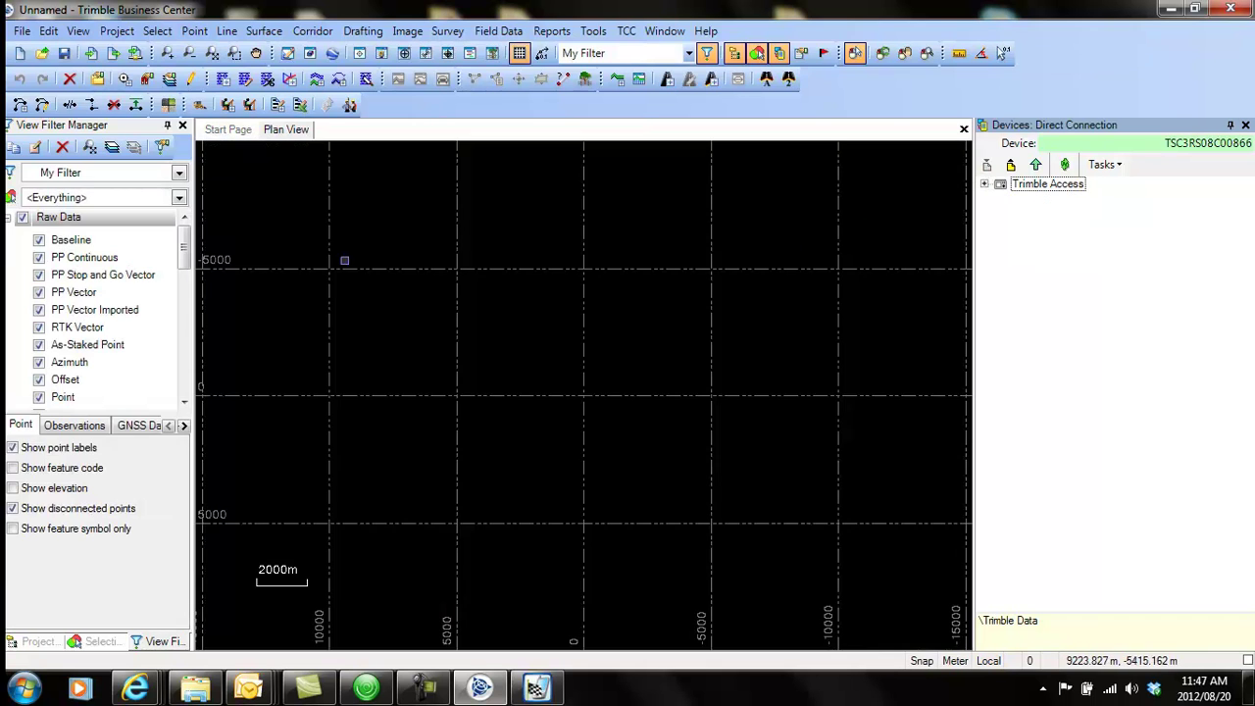
Step: Review the WG 31 coordinate system in Project Settings, then show the Baseline Processing styles
{"action": "left_click", "coordinate": [113, 34]}
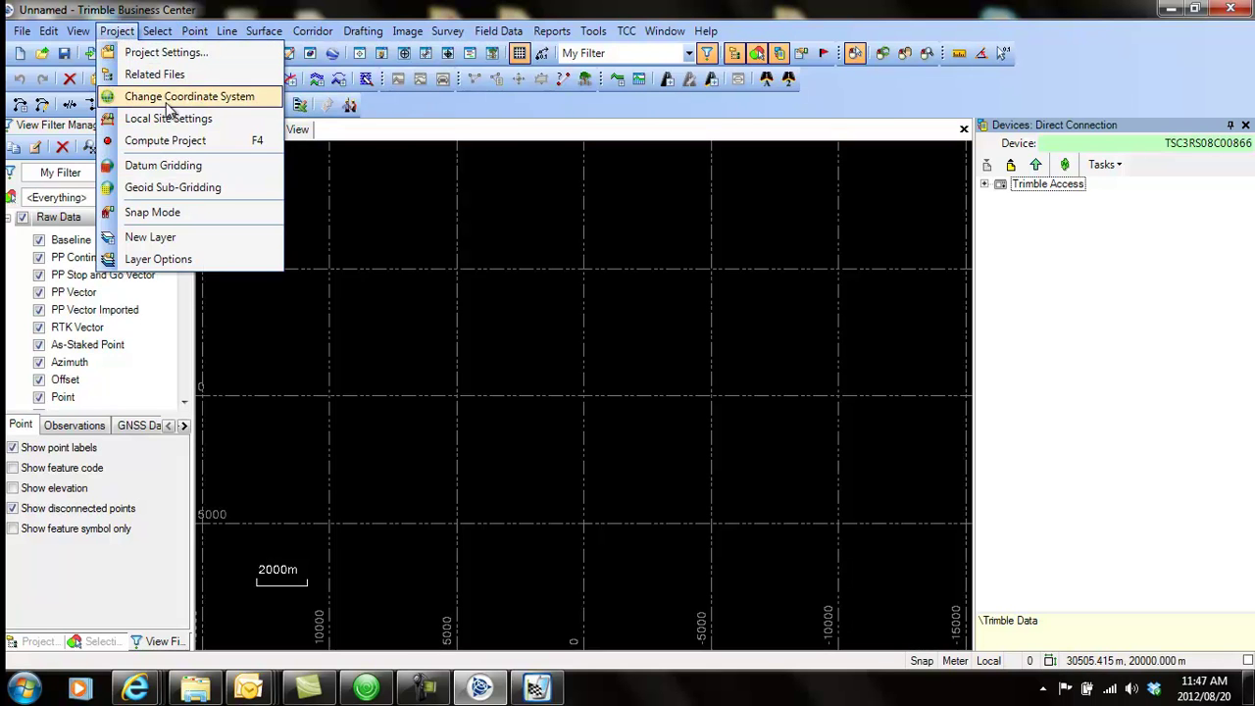
{"action": "left_click", "coordinate": [174, 54]}
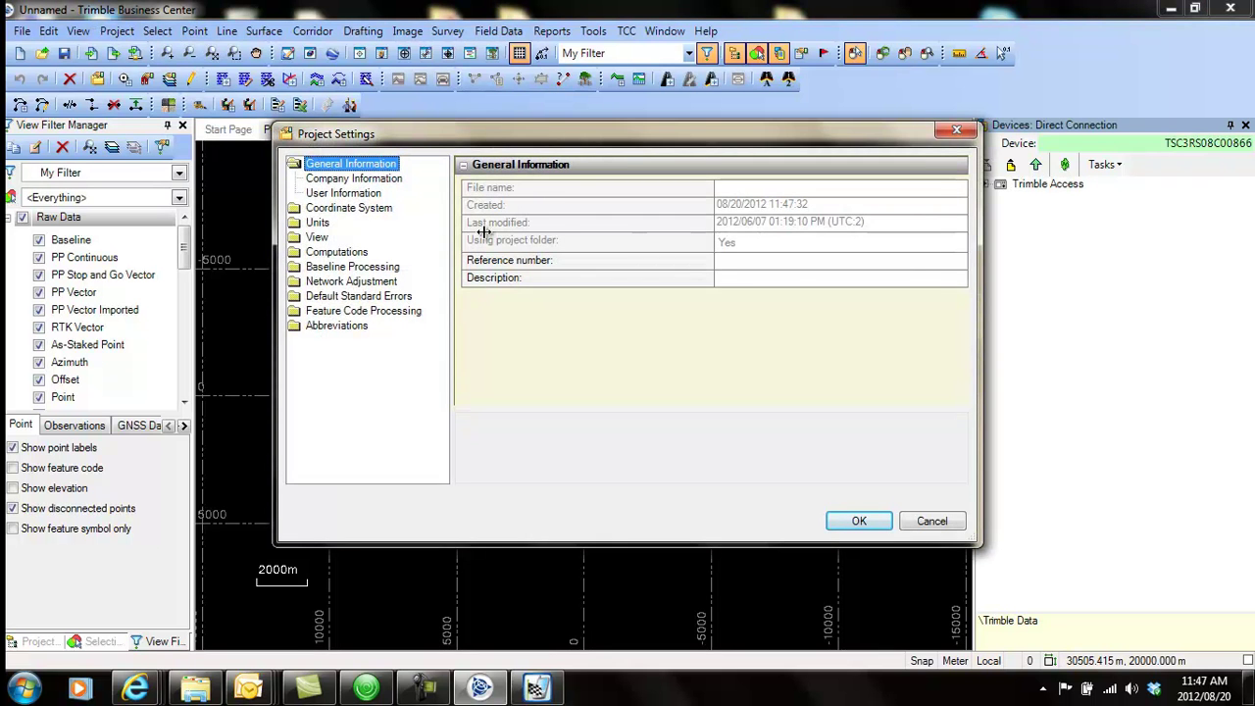
{"action": "left_click", "coordinate": [317, 210]}
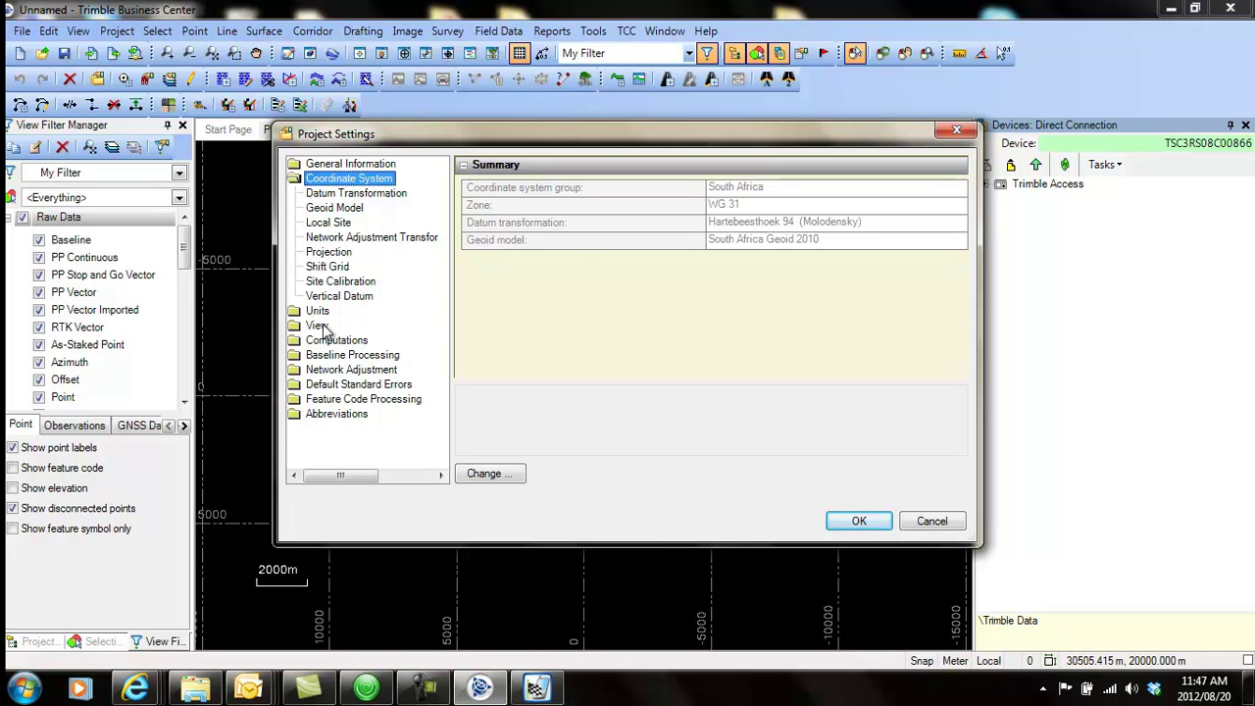
{"action": "left_click", "coordinate": [860, 528]}
{"action": "left_click", "coordinate": [331, 356]}
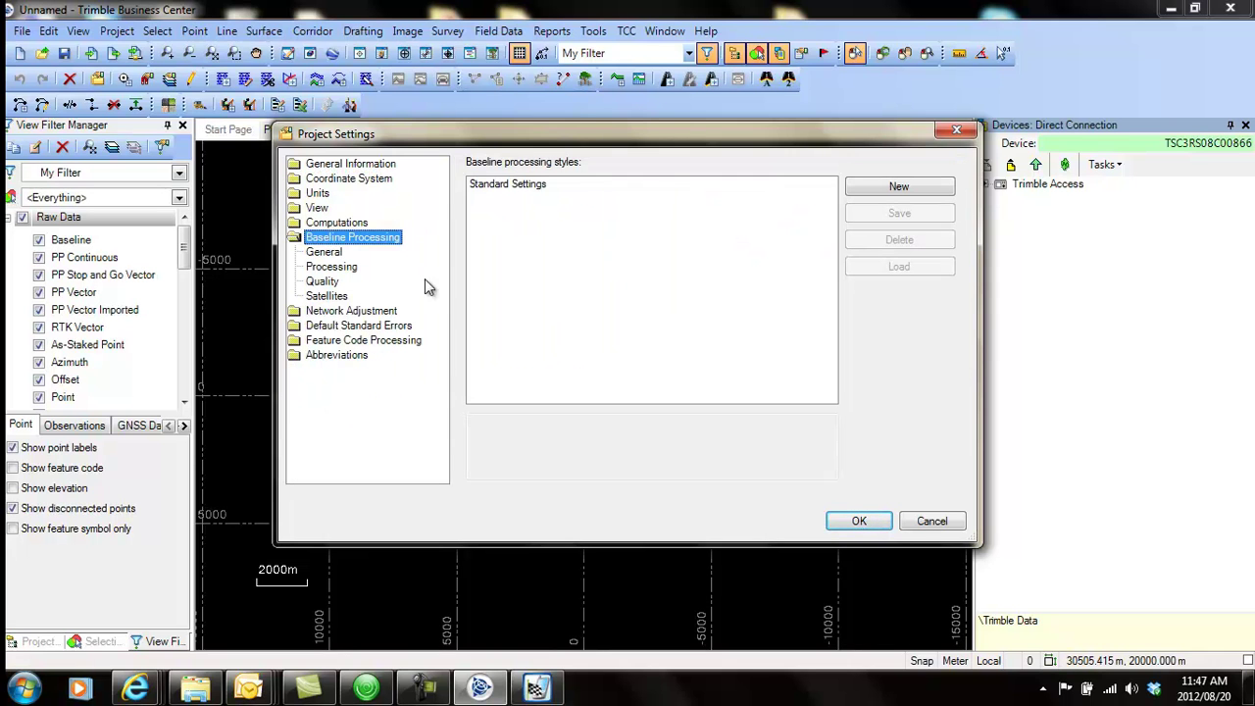
Step: Keep Multiple Frequencies and Use all data for processing, then view the Quality acceptance criteria
{"action": "left_click", "coordinate": [422, 689]}
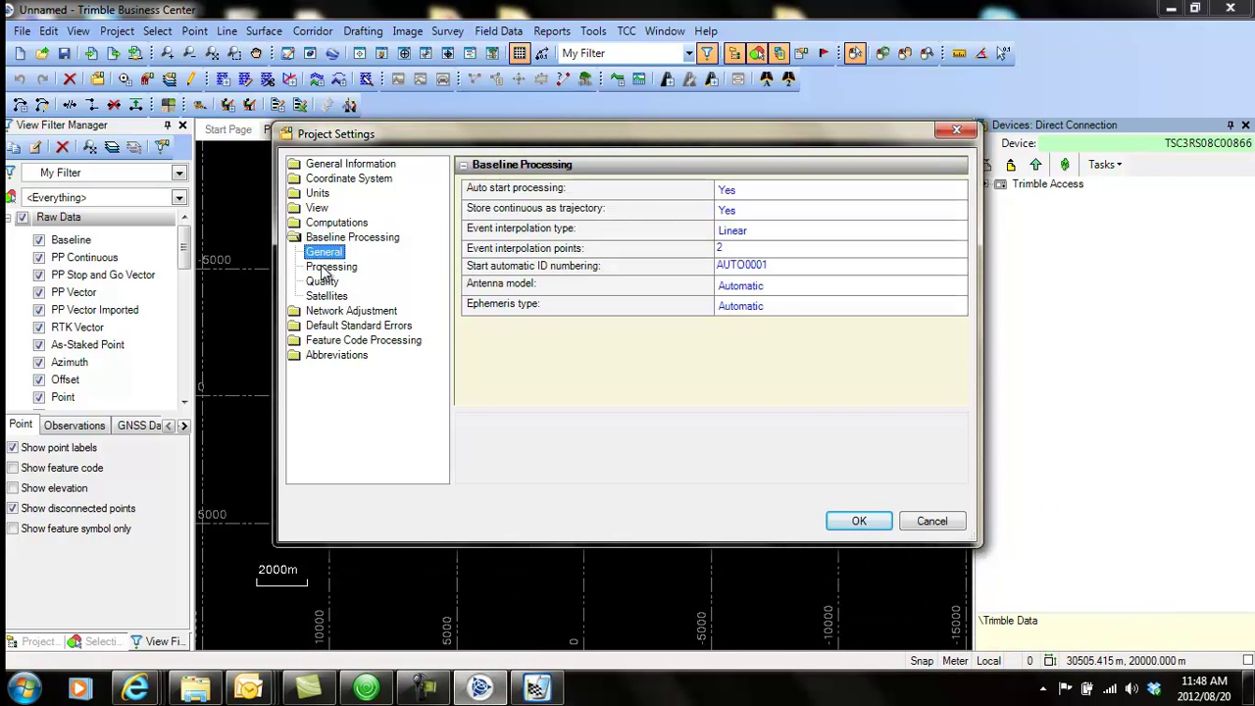
{"action": "left_click", "coordinate": [336, 270]}
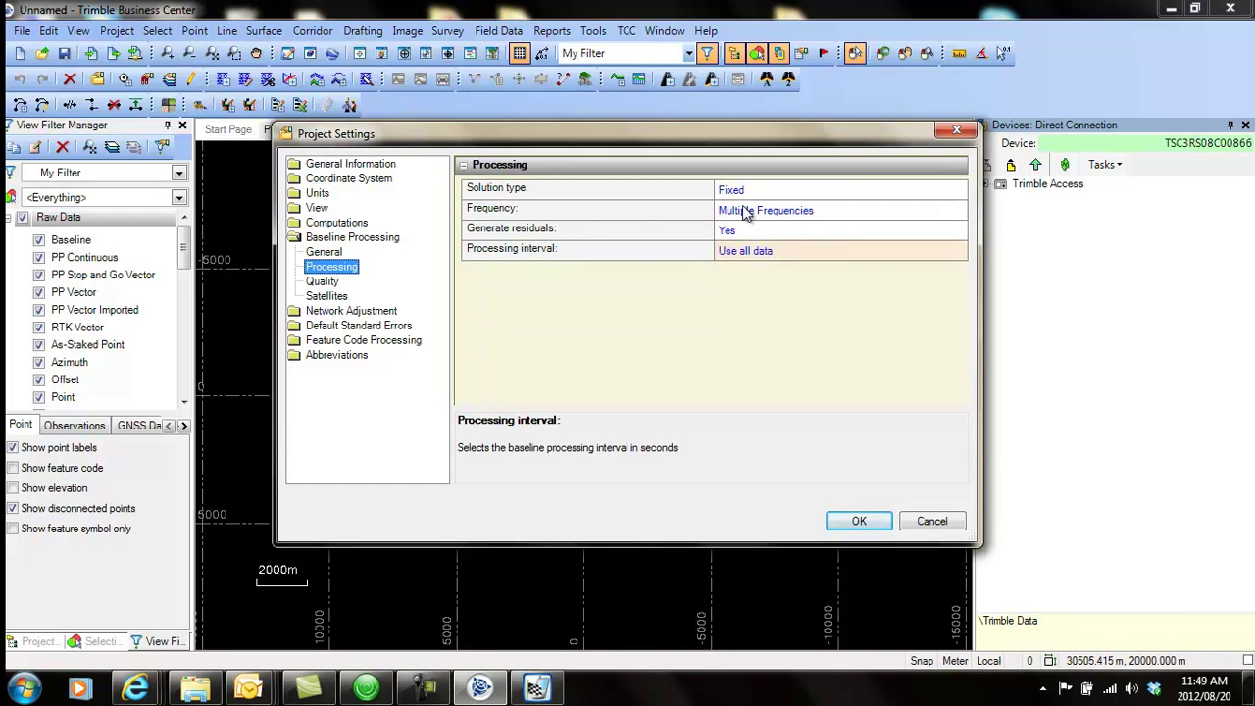
{"action": "left_click", "coordinate": [822, 212]}
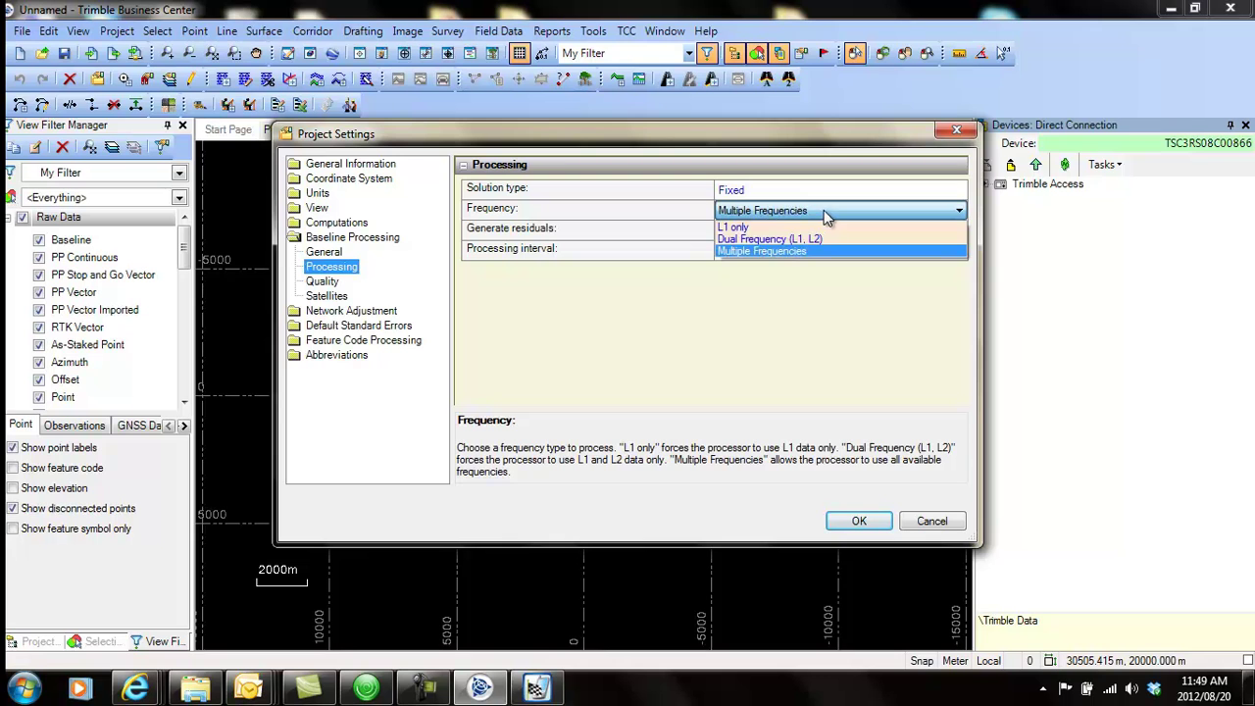
{"action": "left_click", "coordinate": [799, 253]}
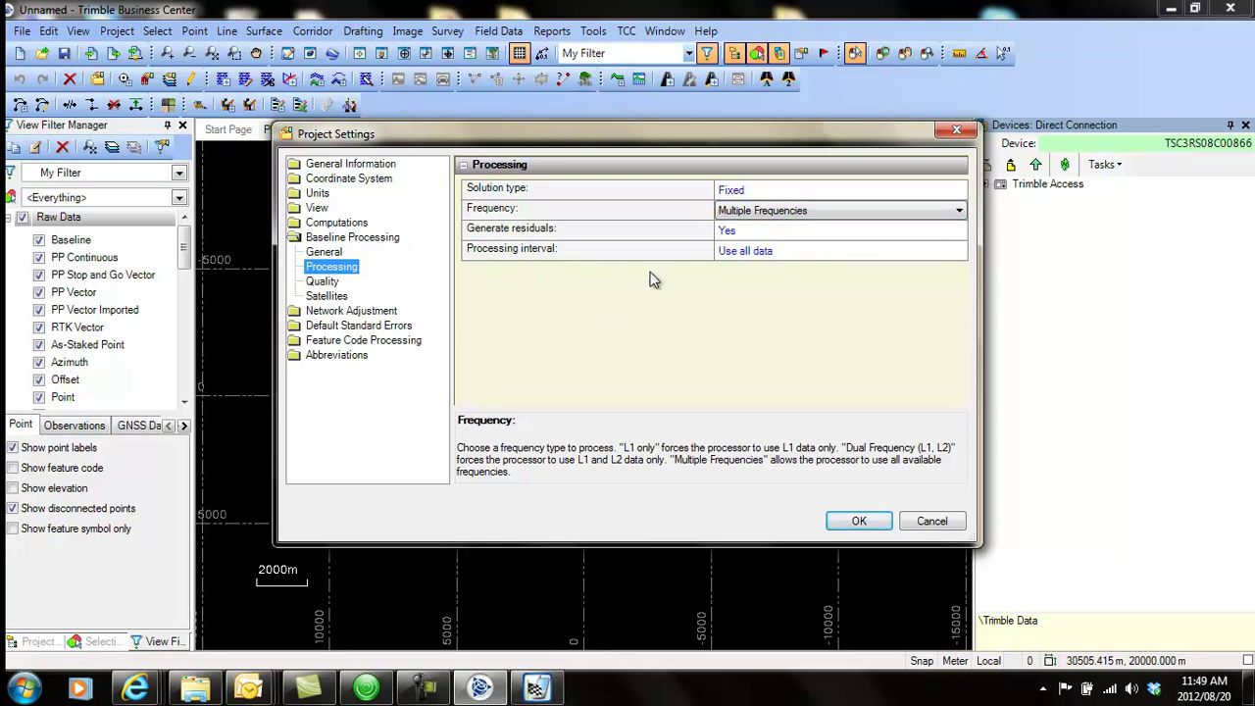
{"action": "left_click", "coordinate": [779, 253]}
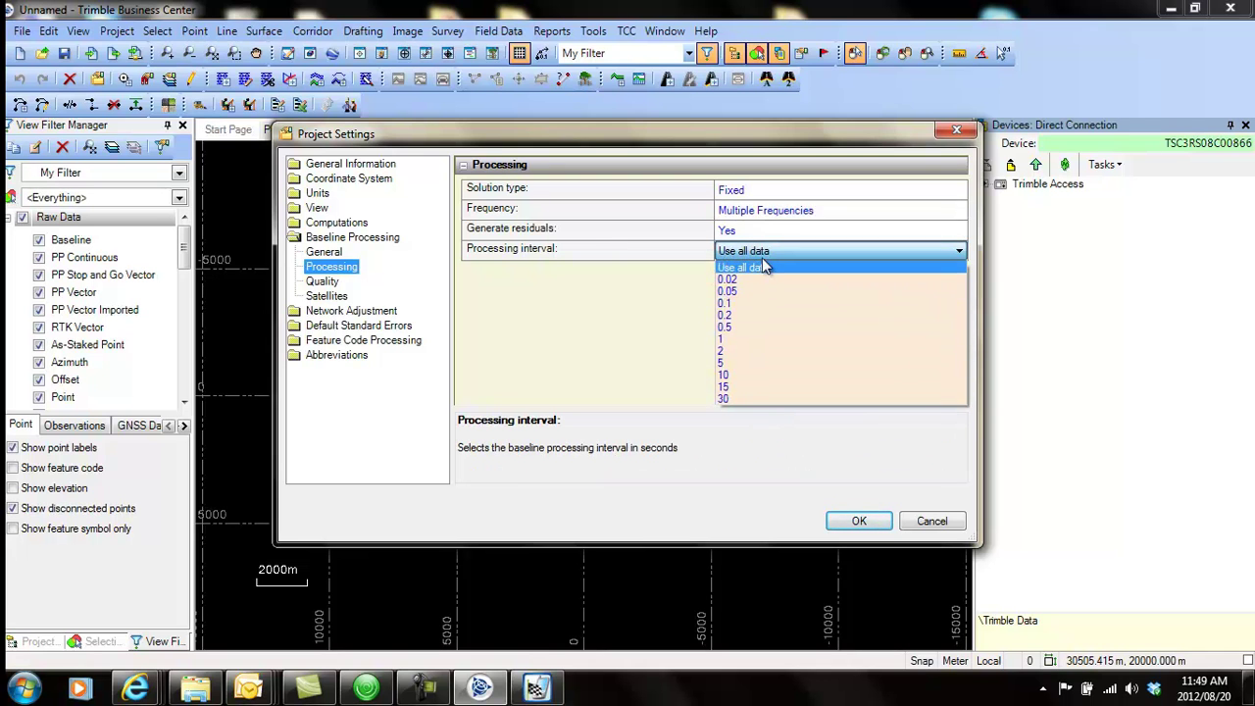
{"action": "left_click", "coordinate": [764, 266]}
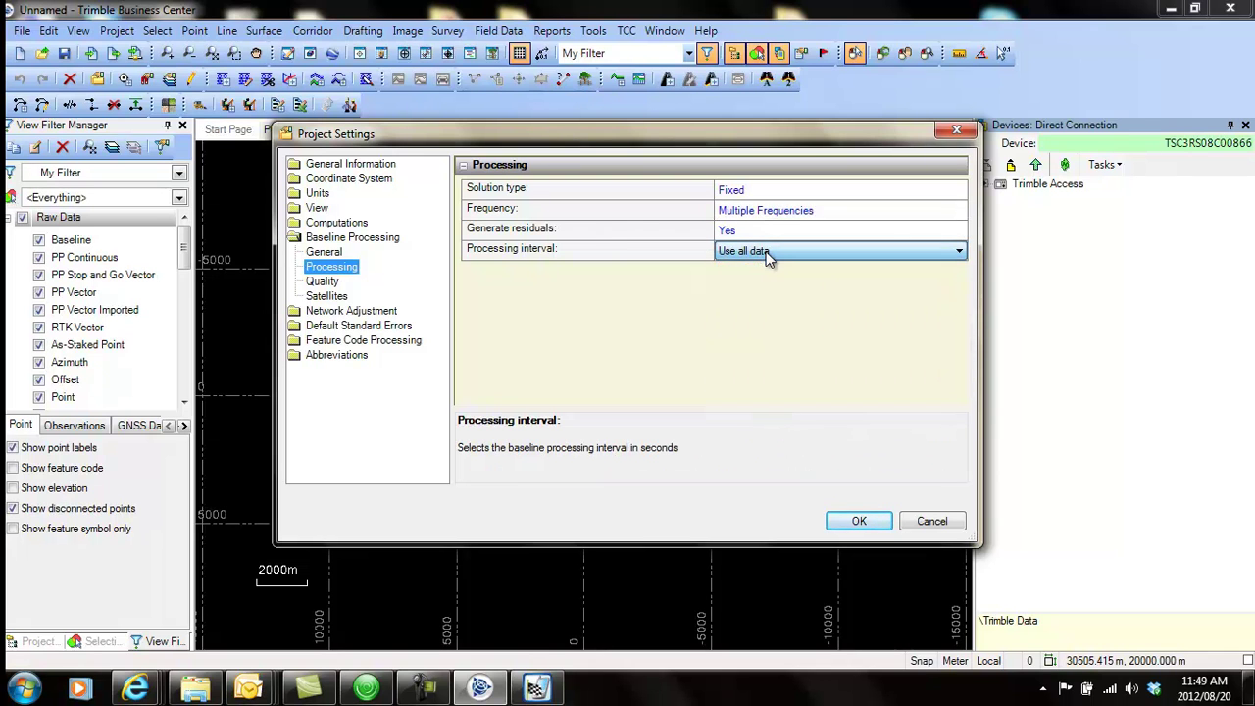
{"action": "left_click", "coordinate": [323, 281]}
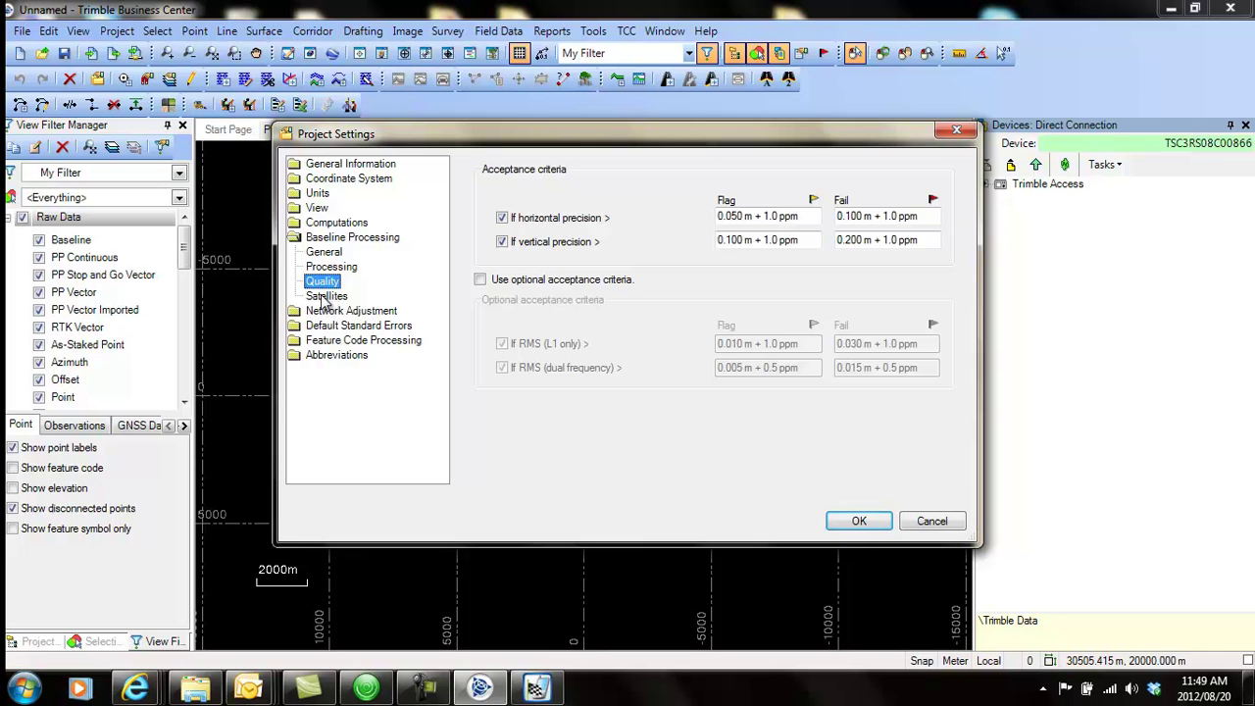
Step: Check the GPS and GLONASS satellite lists, accept the settings, and expand the controller's Trimble Access folder
{"action": "left_click", "coordinate": [326, 297]}
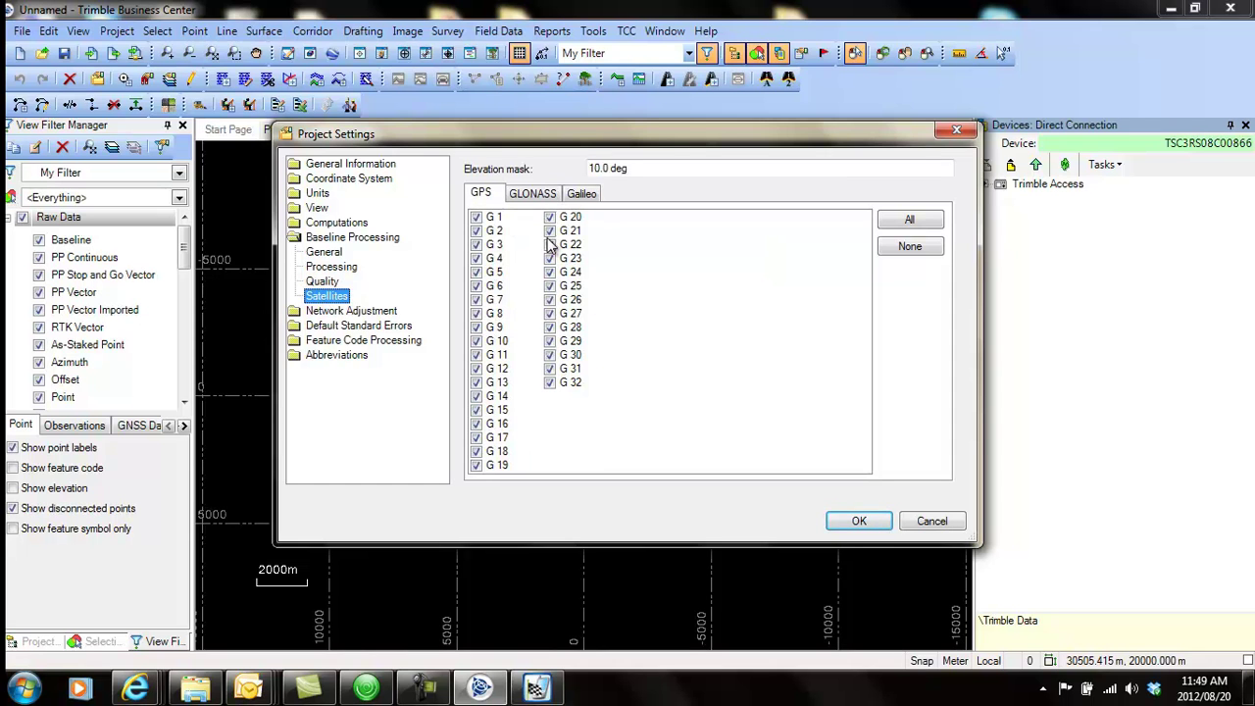
{"action": "left_click", "coordinate": [545, 195]}
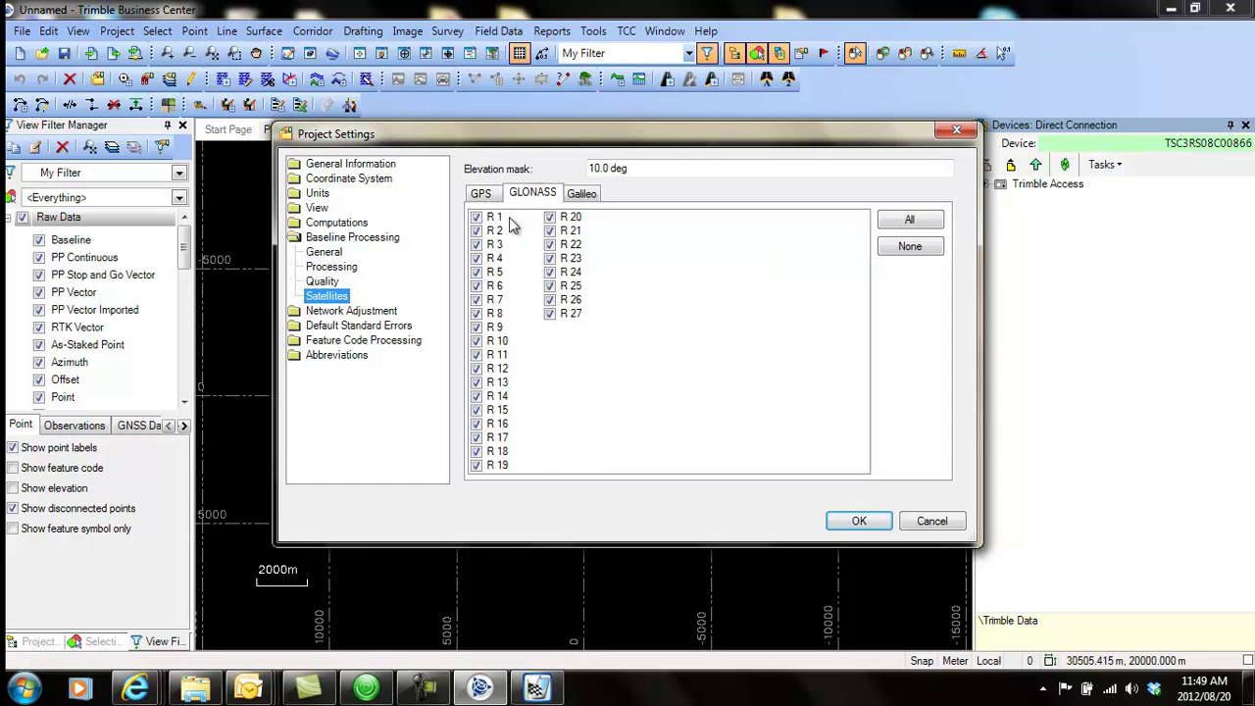
{"action": "left_click", "coordinate": [484, 194]}
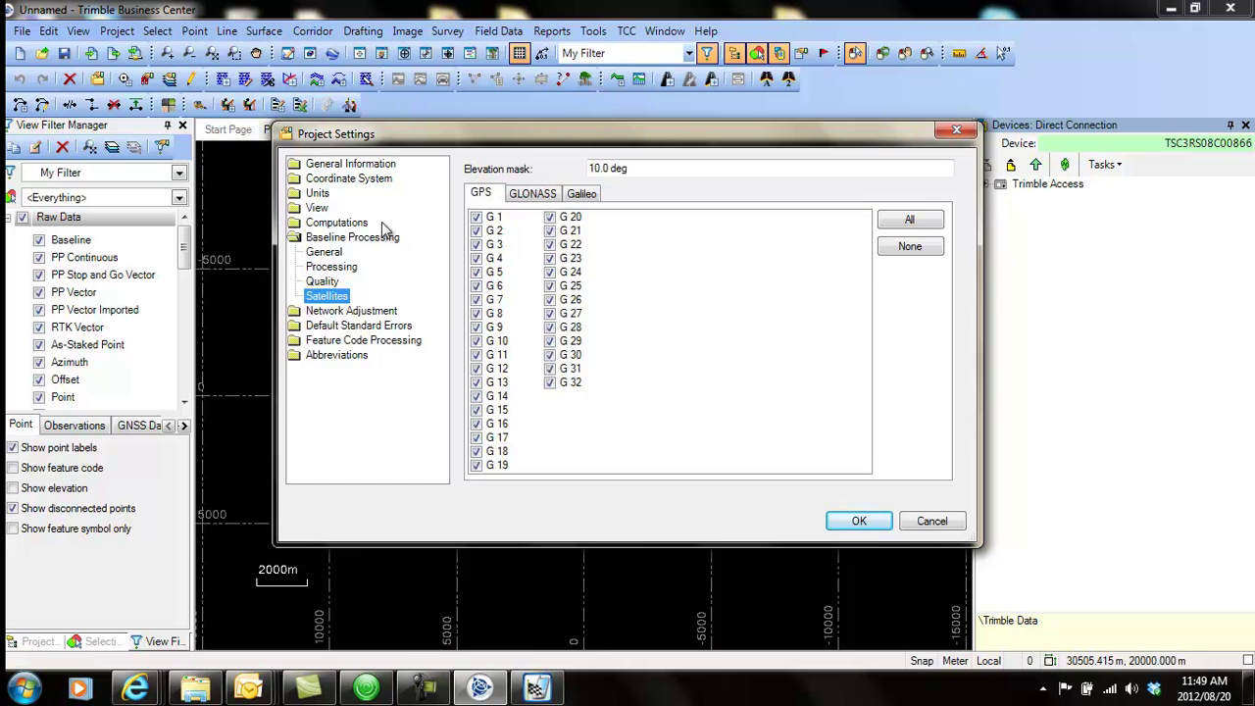
{"action": "left_click", "coordinate": [859, 522]}
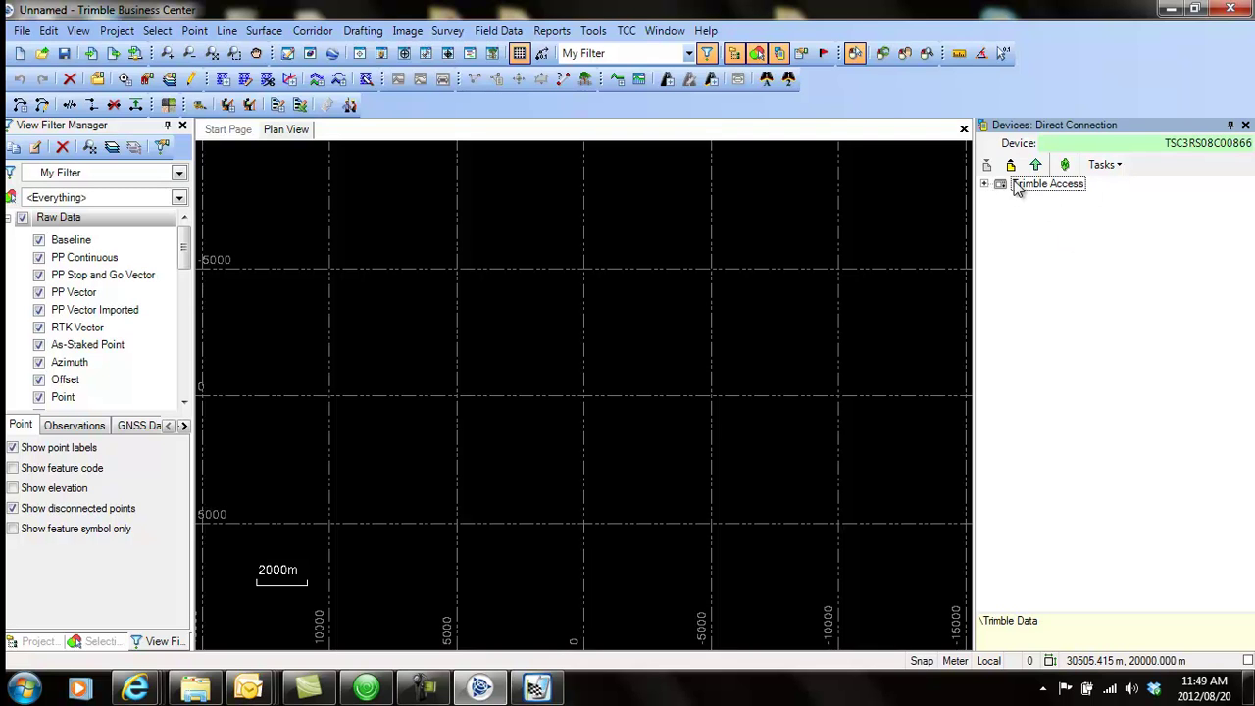
{"action": "left_click", "coordinate": [985, 187]}
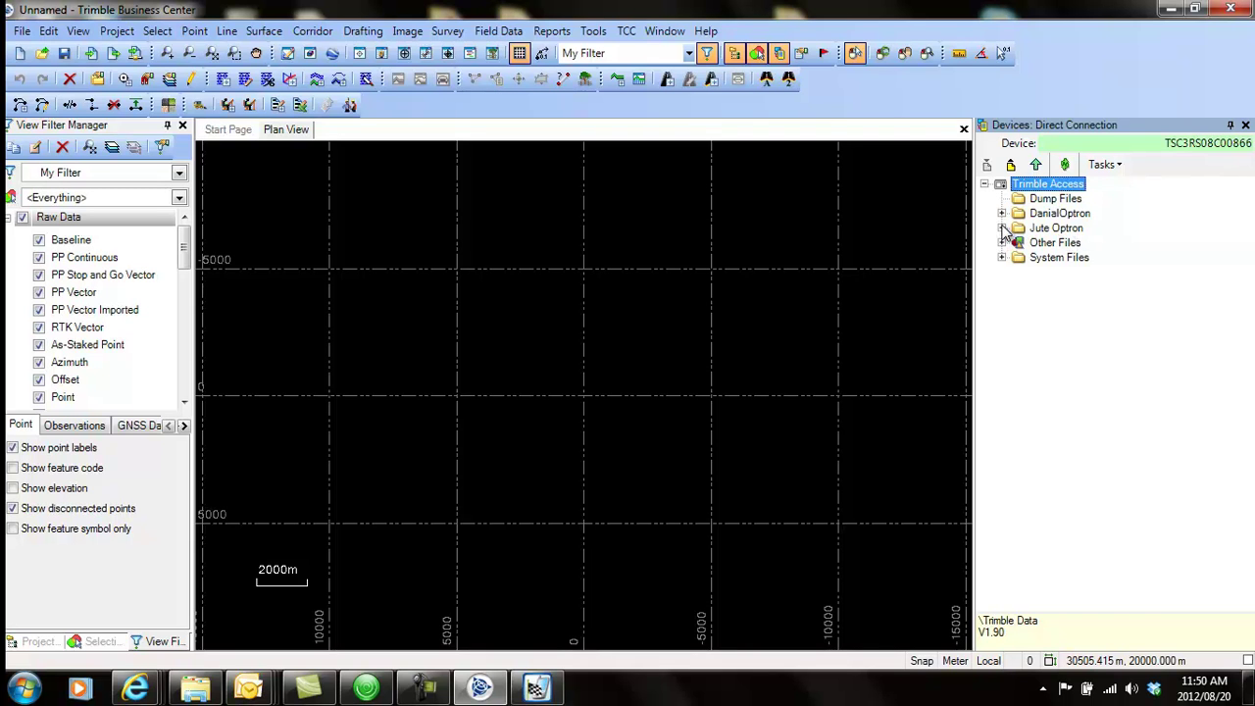
Step: Expand Jute Optron and its Other Files to list 60572330.T02 and PPDEMO.t02
{"action": "left_click", "coordinate": [1002, 227]}
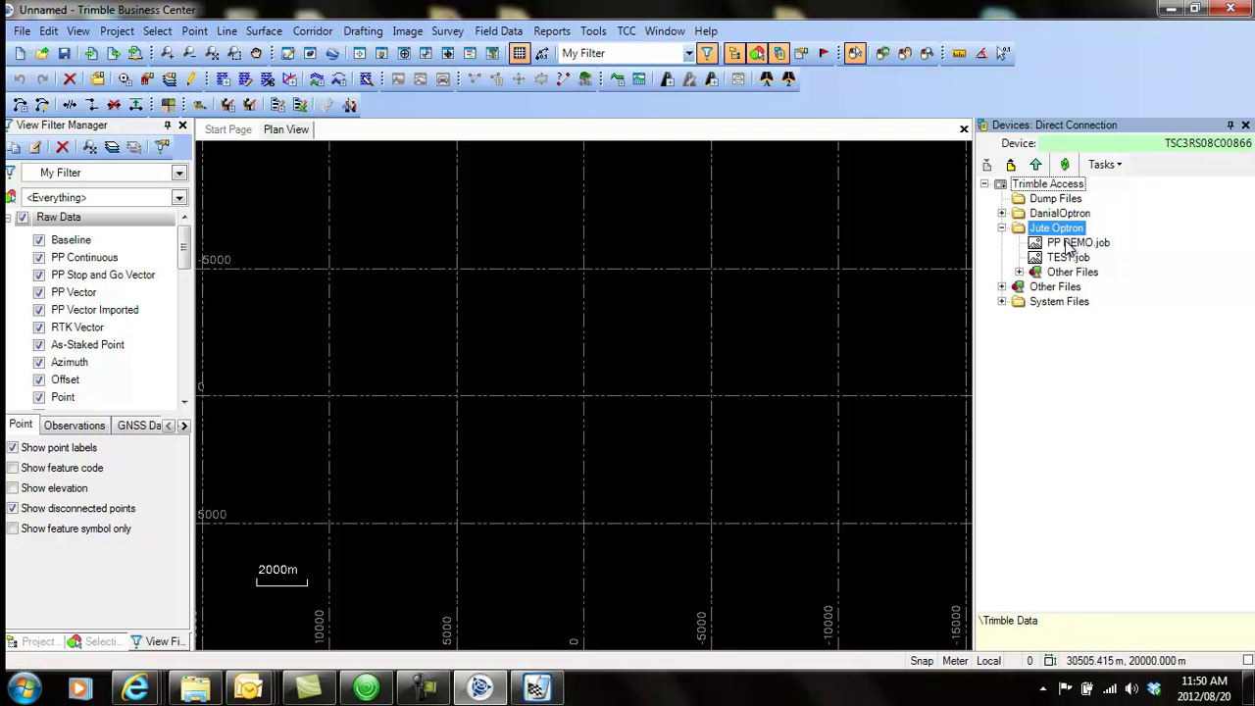
{"action": "left_click", "coordinate": [1021, 274]}
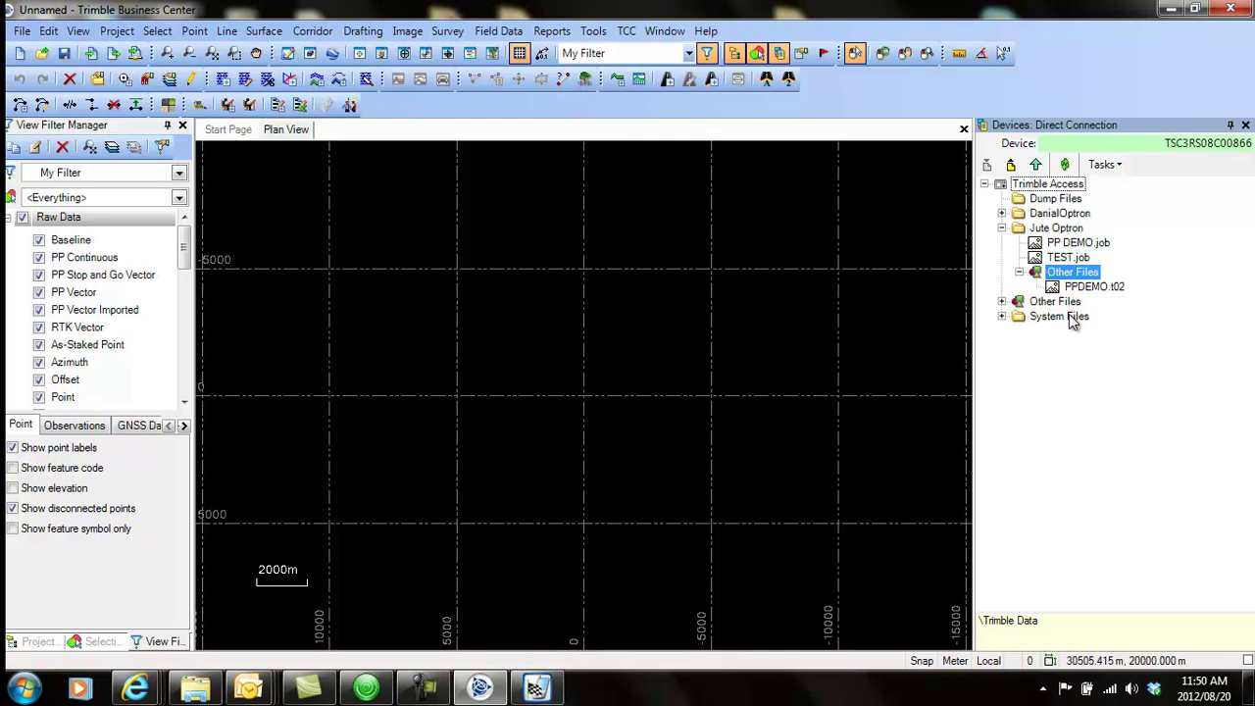
{"action": "left_click", "coordinate": [418, 689]}
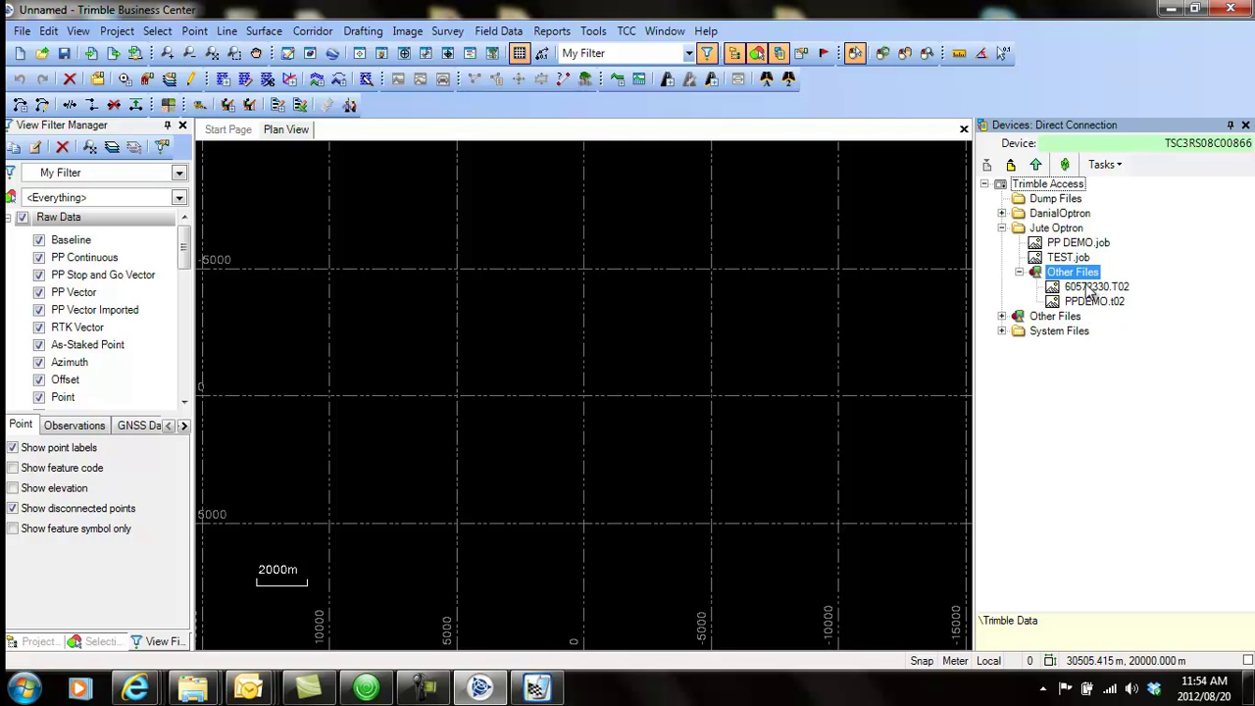
Step: Drag 60572330.T02 and PPDEMO.t02 from the Devices pane into the project
{"action": "left_click", "coordinate": [1090, 290]}
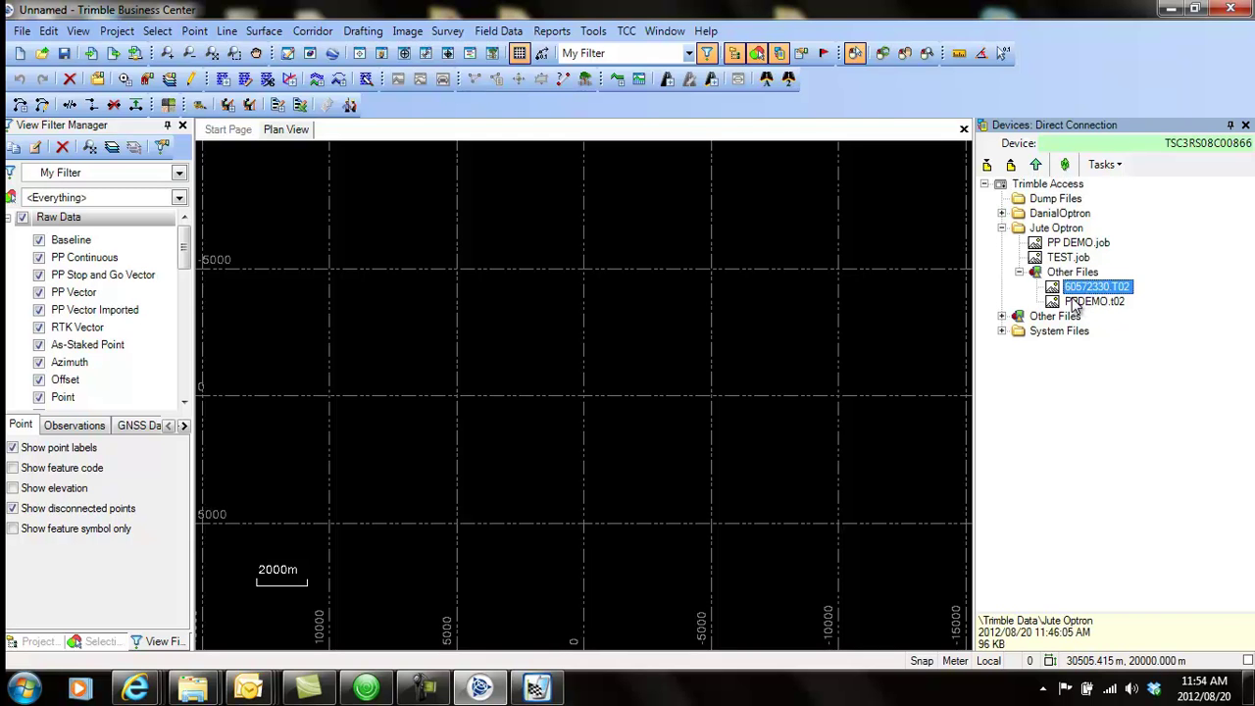
{"action": "left_click", "coordinate": [1107, 301], "text": "ctrl"}
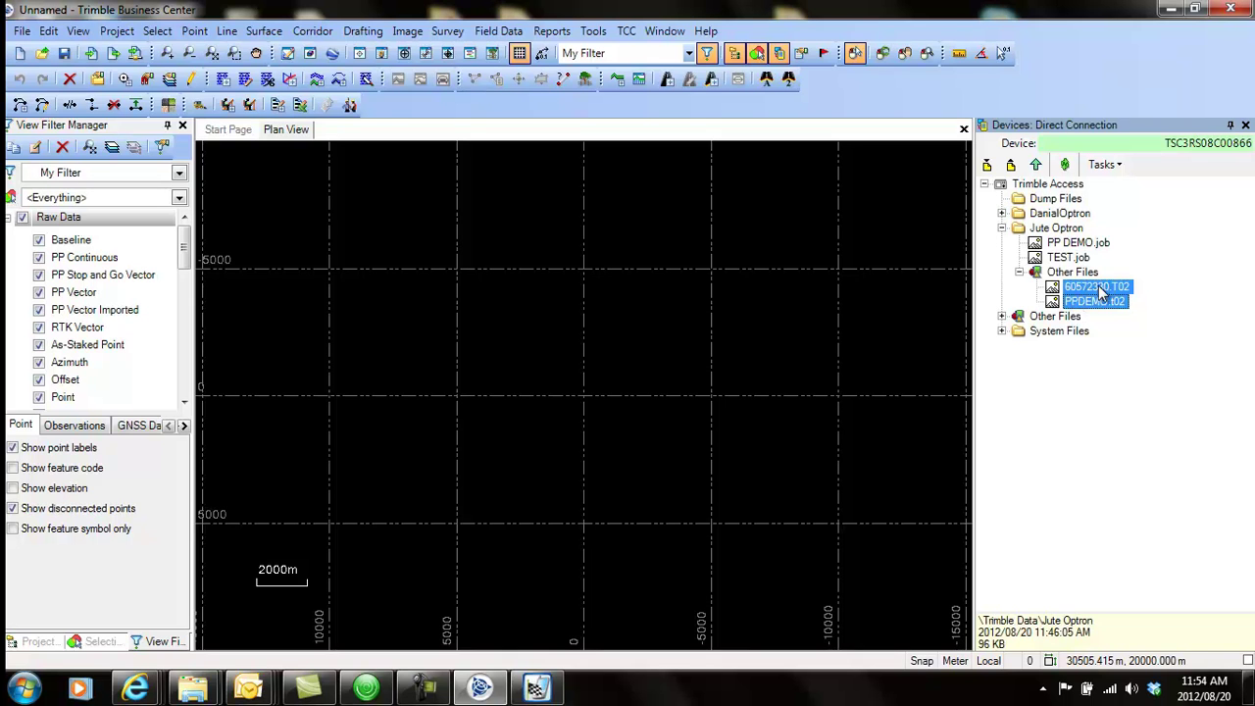
{"action": "left_click_drag", "start_coordinate": [1098, 291], "coordinate": [738, 300]}
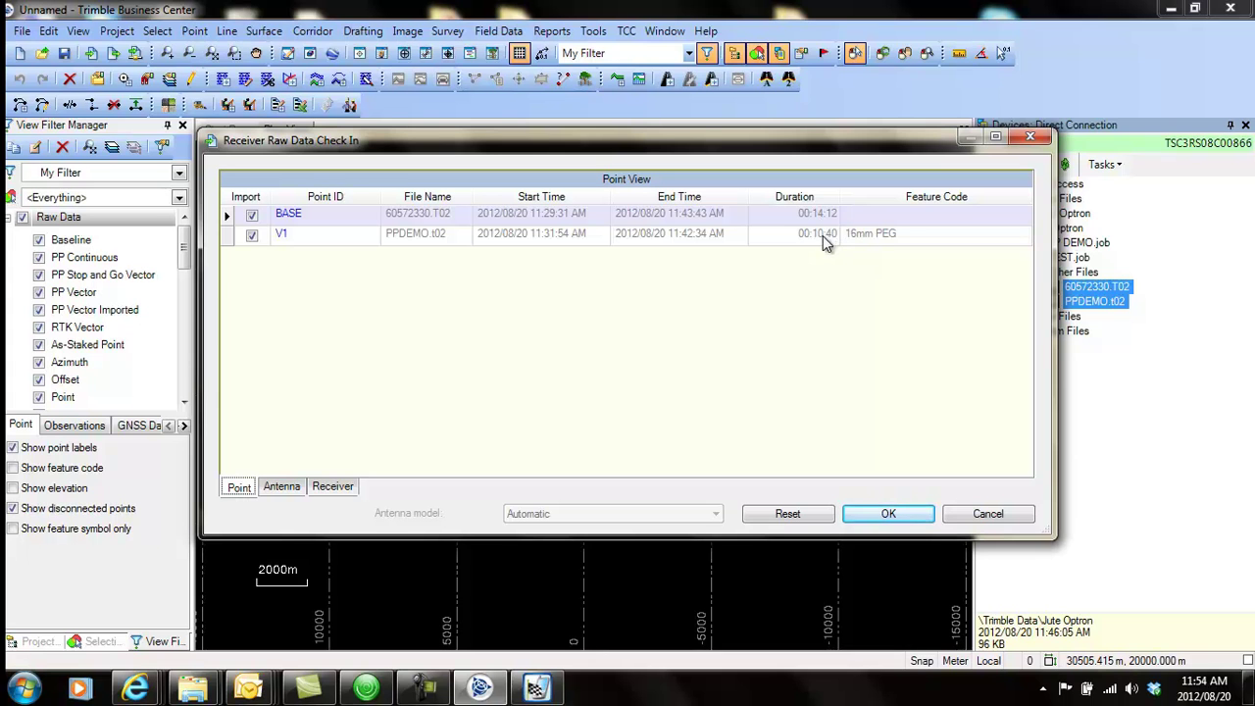
Step: Review BASE and V1 antenna heights (1.420 m, 2.000 m), receiver details and durations
{"action": "left_click", "coordinate": [279, 491]}
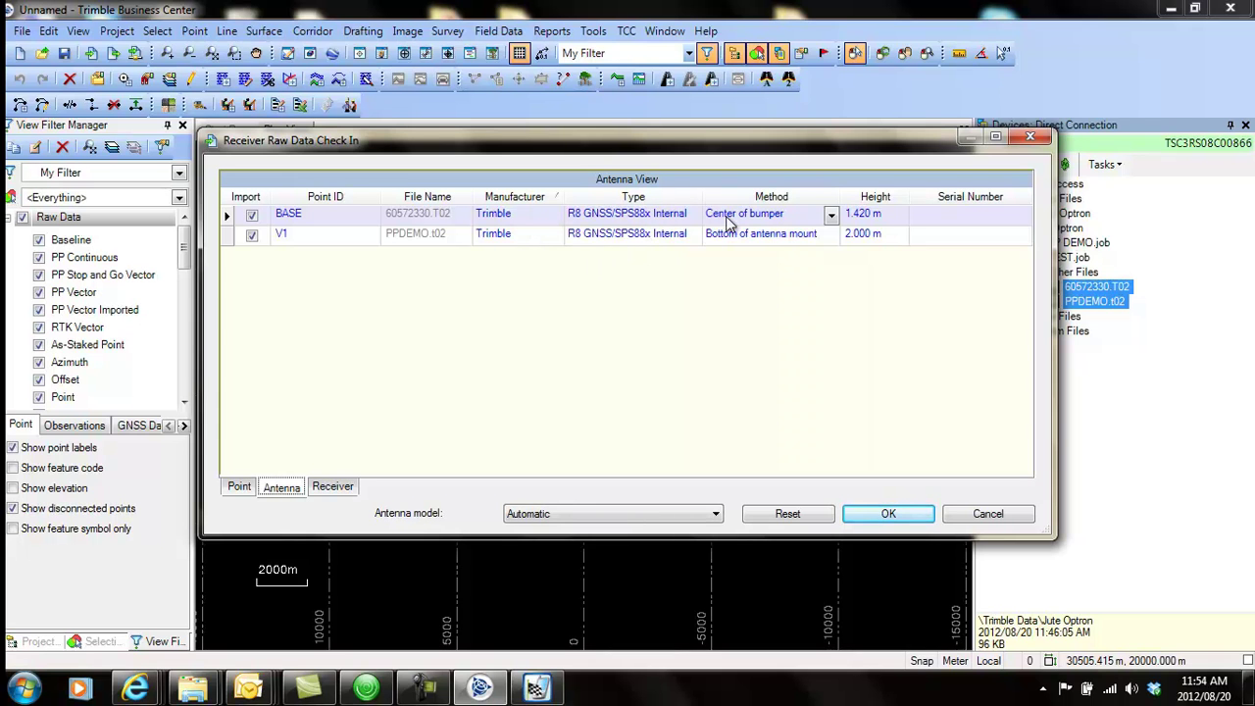
{"action": "left_click", "coordinate": [335, 486]}
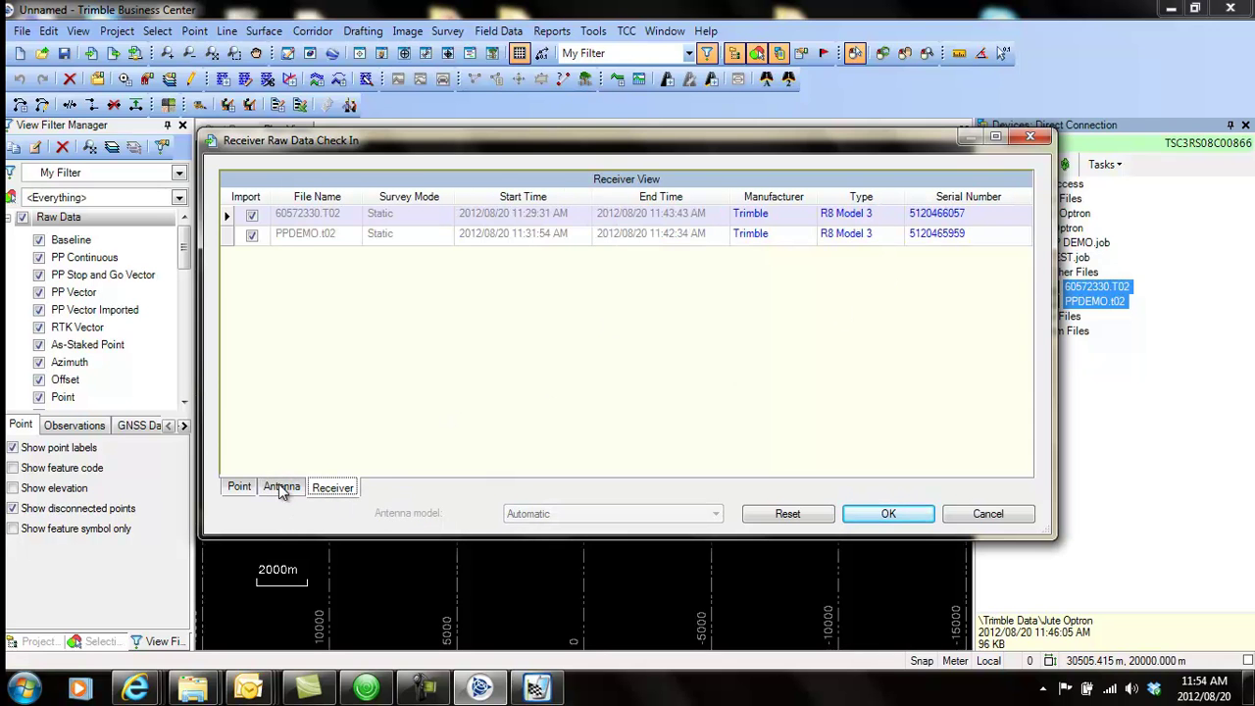
{"action": "left_click", "coordinate": [281, 488]}
{"action": "left_click", "coordinate": [244, 487]}
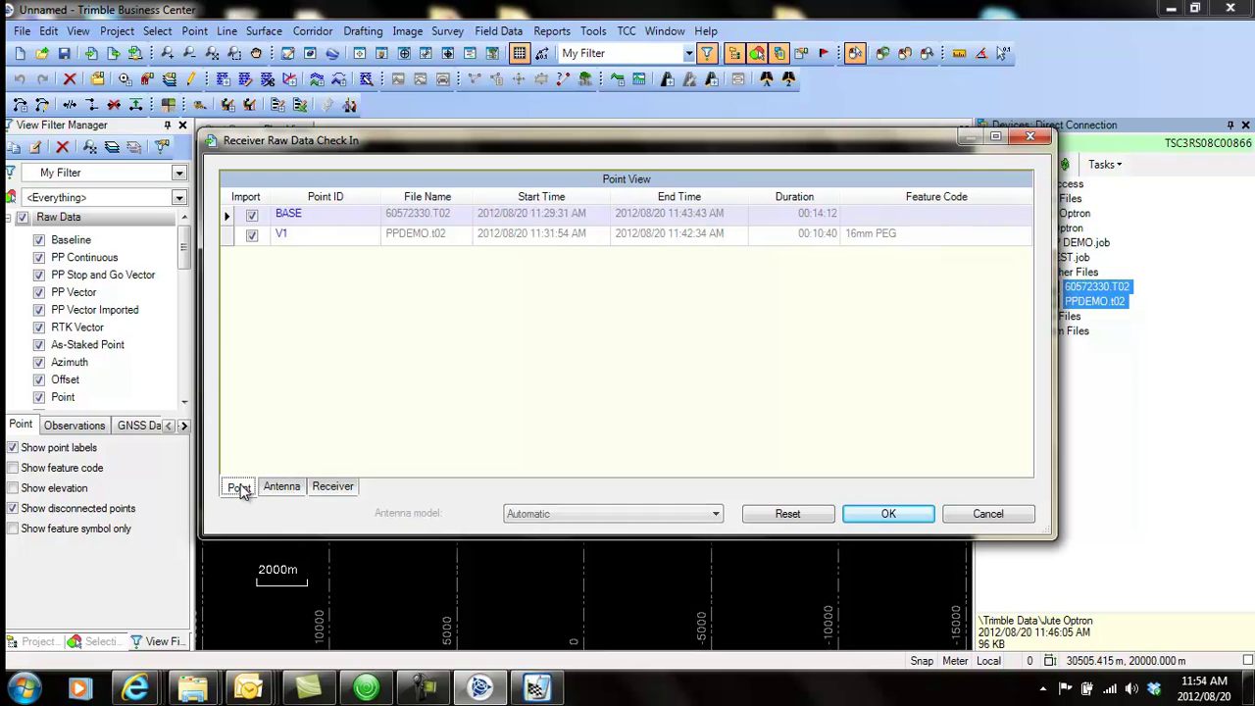
{"action": "left_click", "coordinate": [289, 491]}
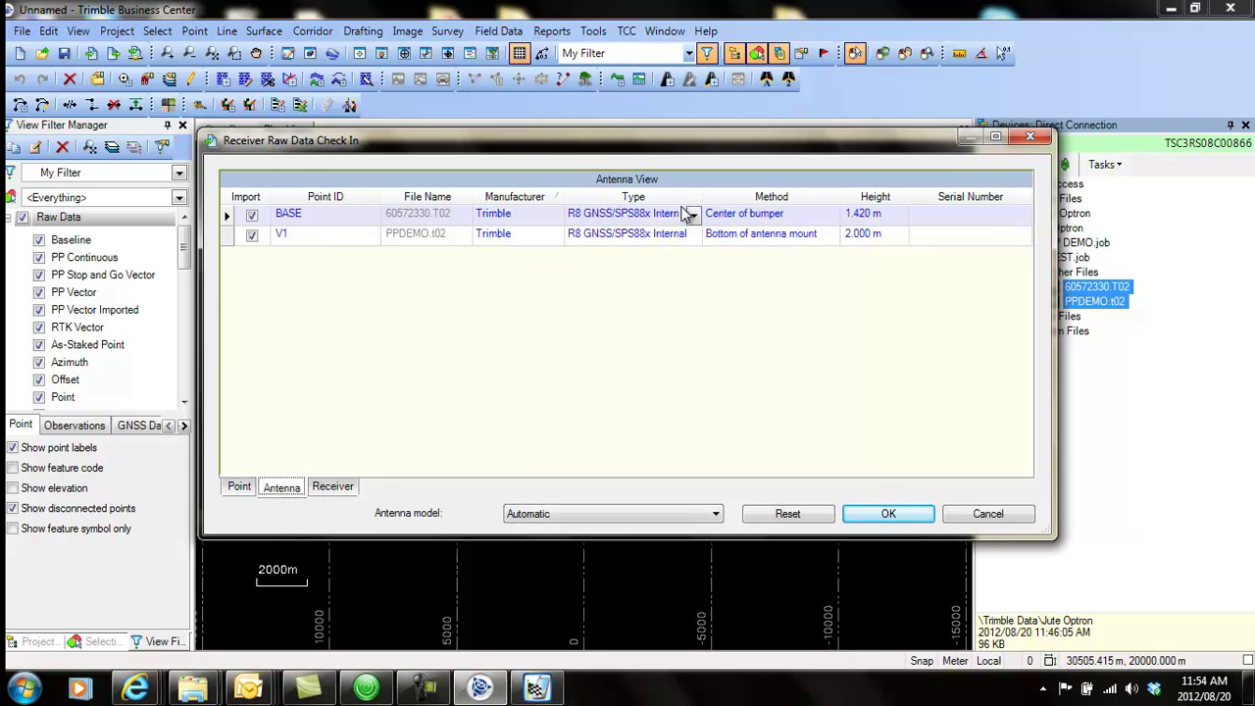
{"action": "left_click", "coordinate": [333, 487]}
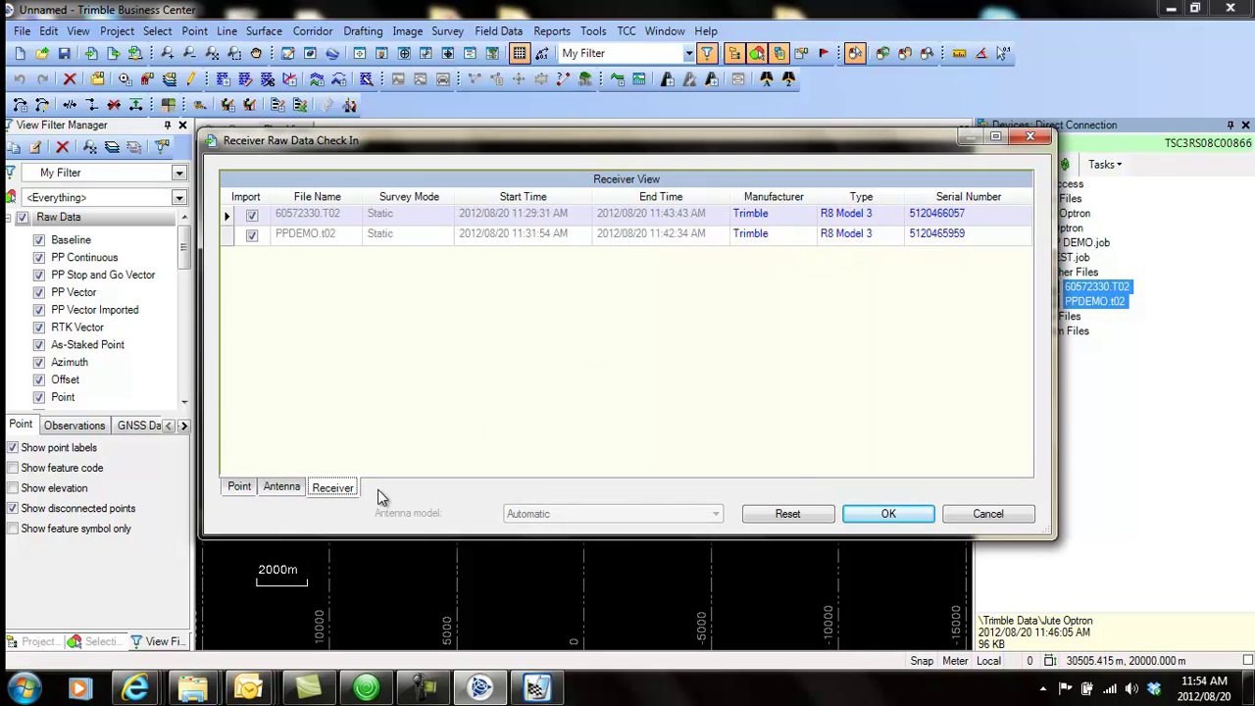
{"action": "left_click", "coordinate": [284, 488]}
{"action": "left_click", "coordinate": [239, 488]}
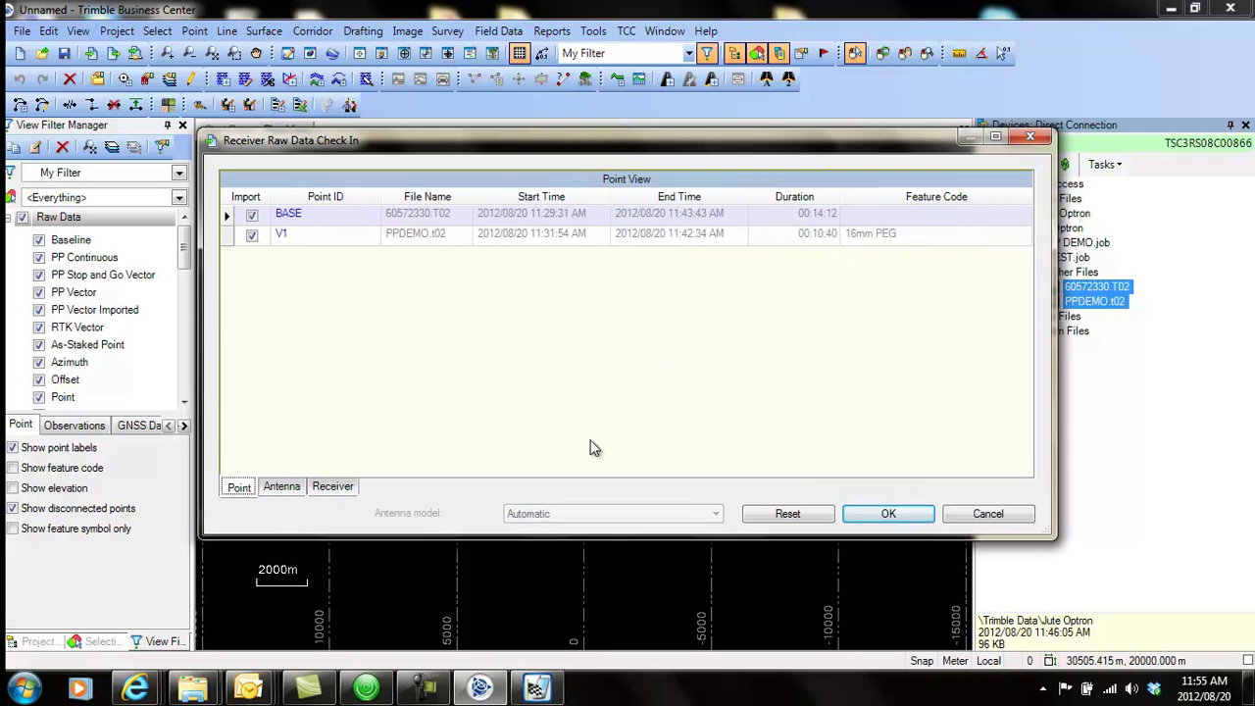
Step: Import the BASE and V1 data into the plan view and check for software updates
{"action": "left_click", "coordinate": [888, 515]}
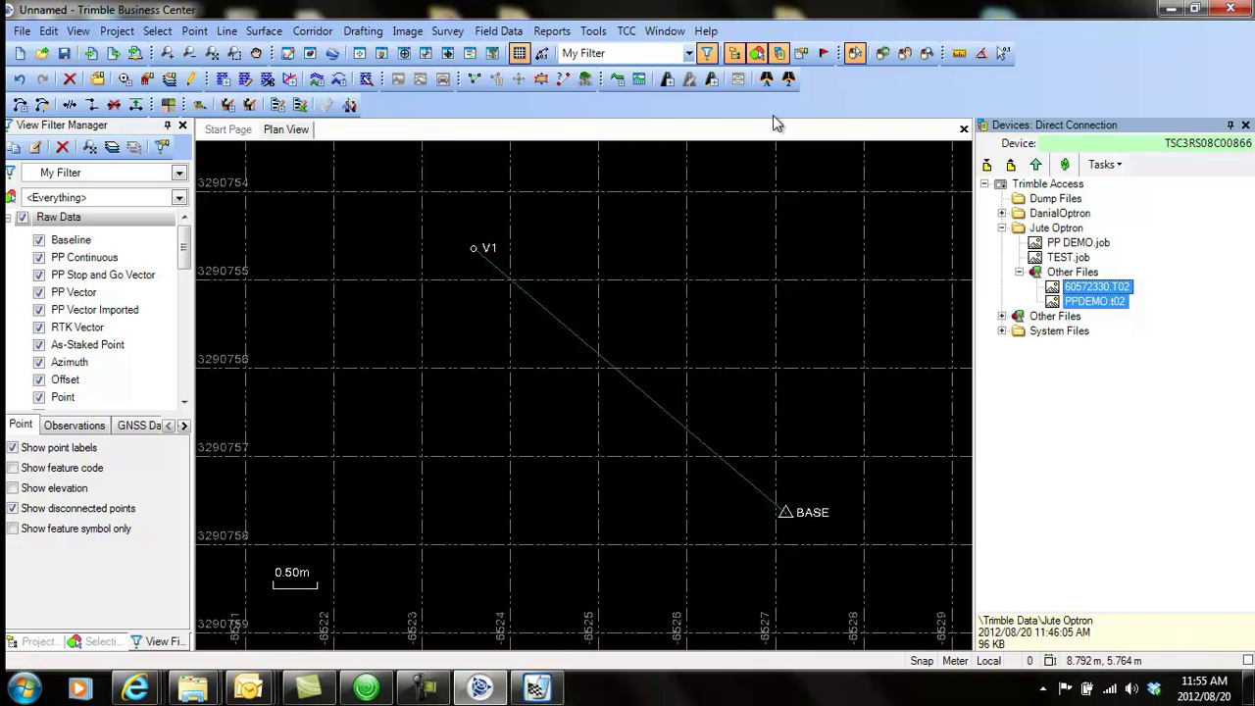
{"action": "left_click", "coordinate": [708, 31]}
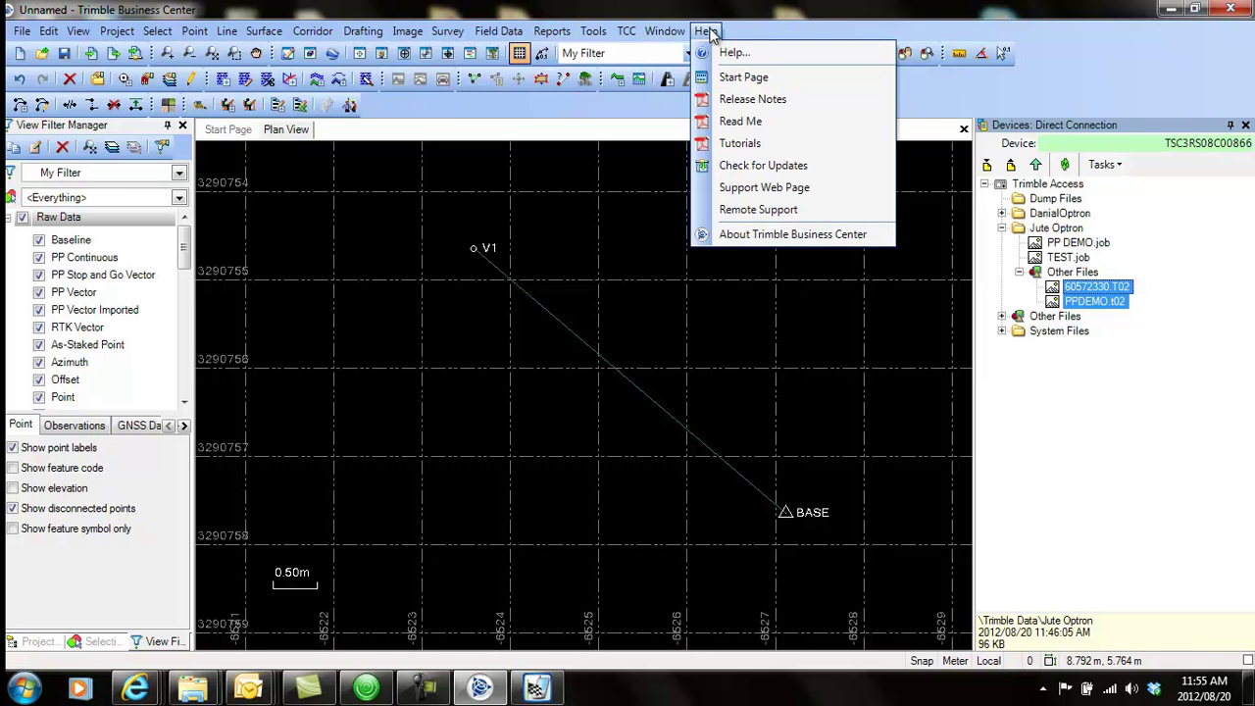
{"action": "left_click", "coordinate": [777, 165]}
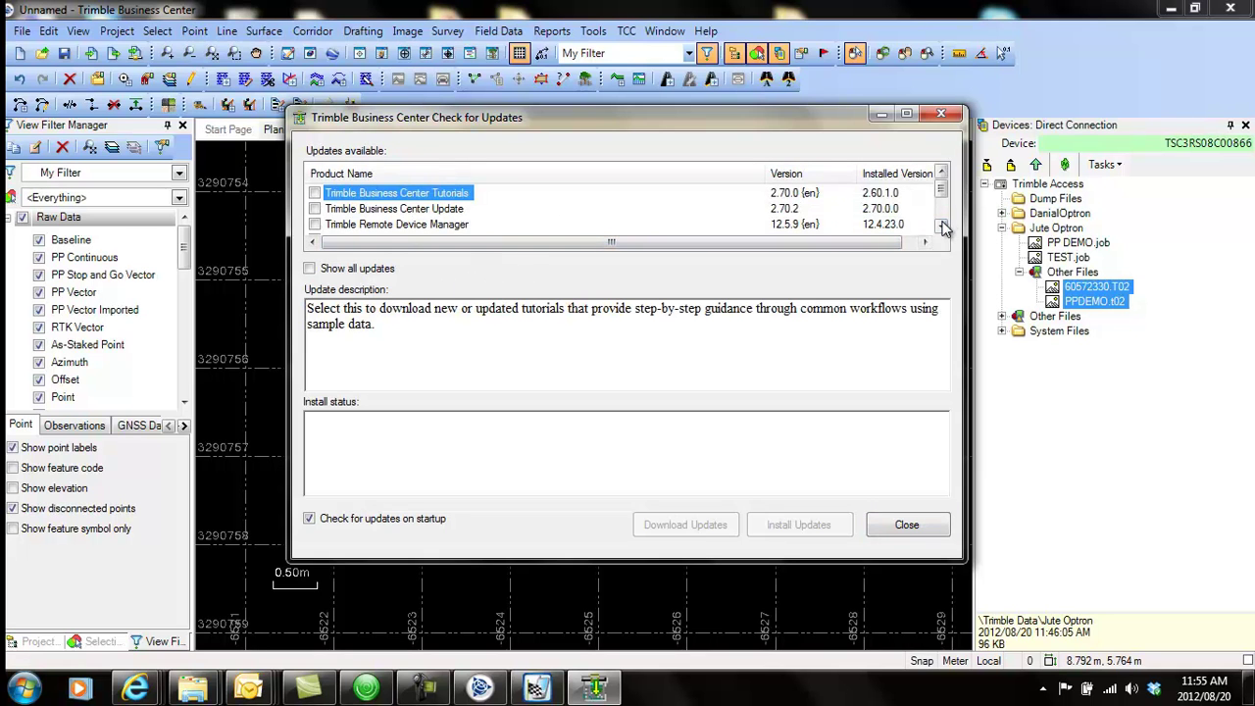
Step: Mark and then unmark the GPS Configuration Files Utility 12.8.15 update
{"action": "left_click", "coordinate": [942, 226]}
{"action": "left_click", "coordinate": [941, 226]}
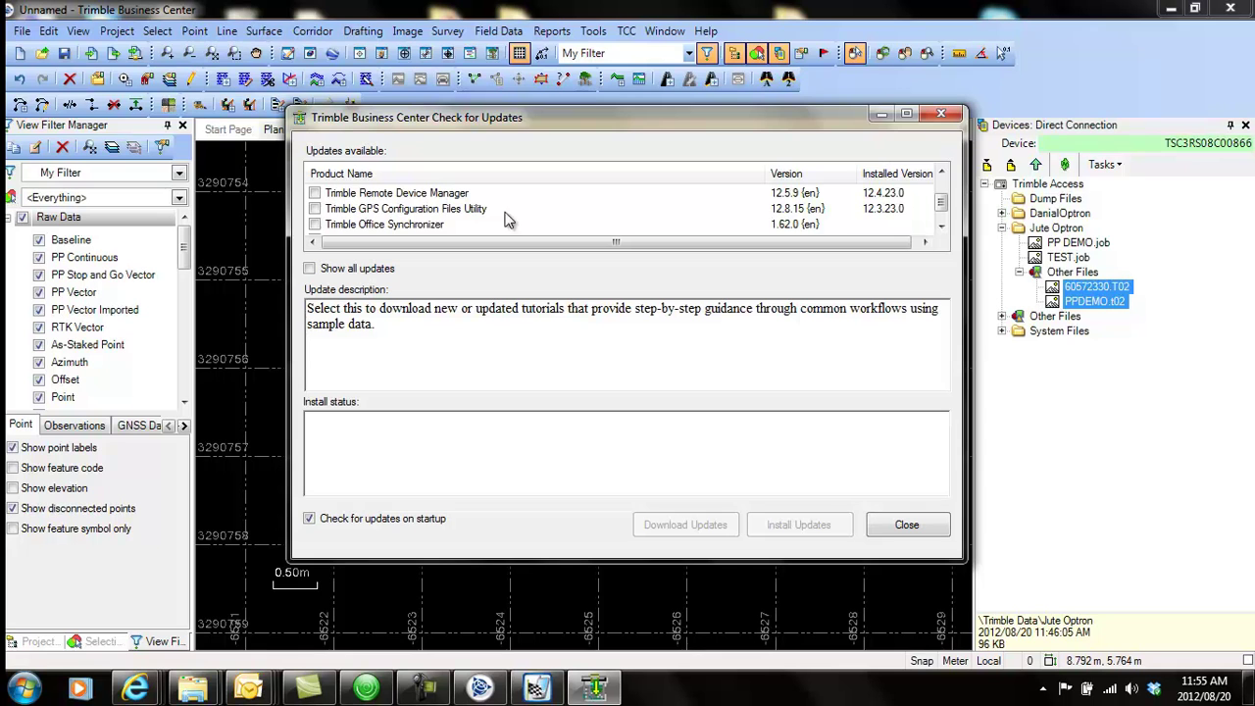
{"action": "left_click", "coordinate": [315, 208]}
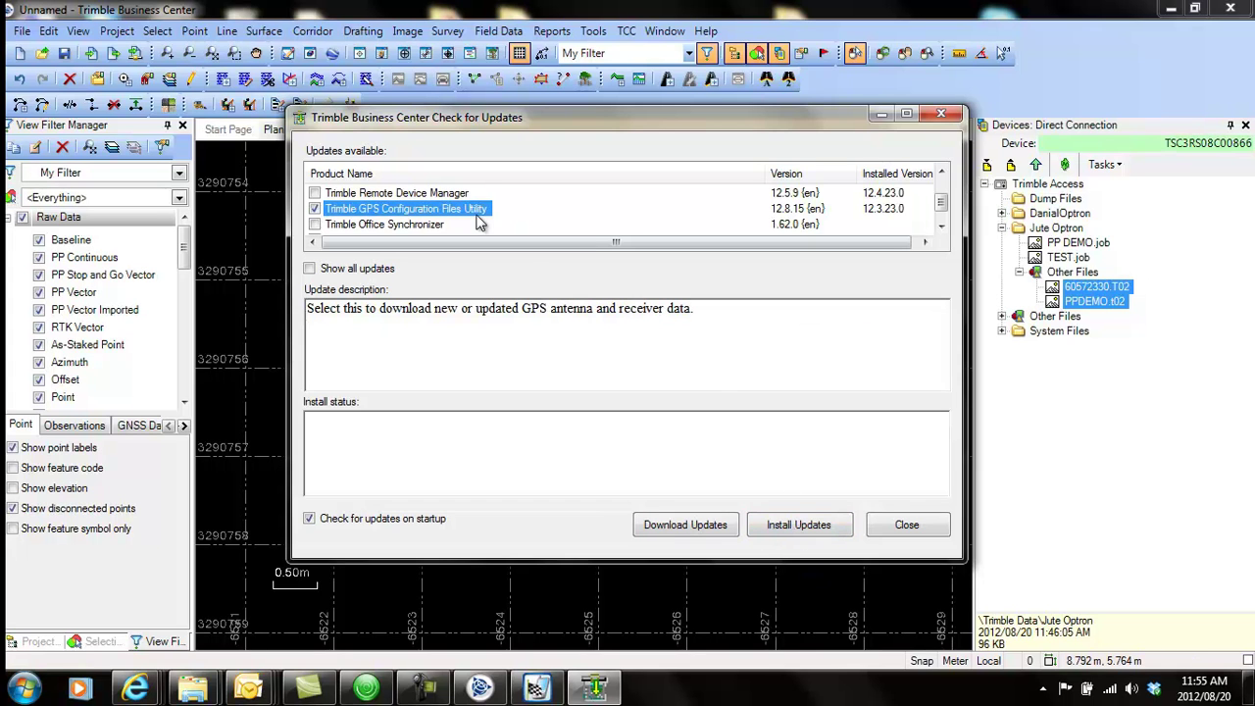
{"action": "left_click", "coordinate": [315, 208]}
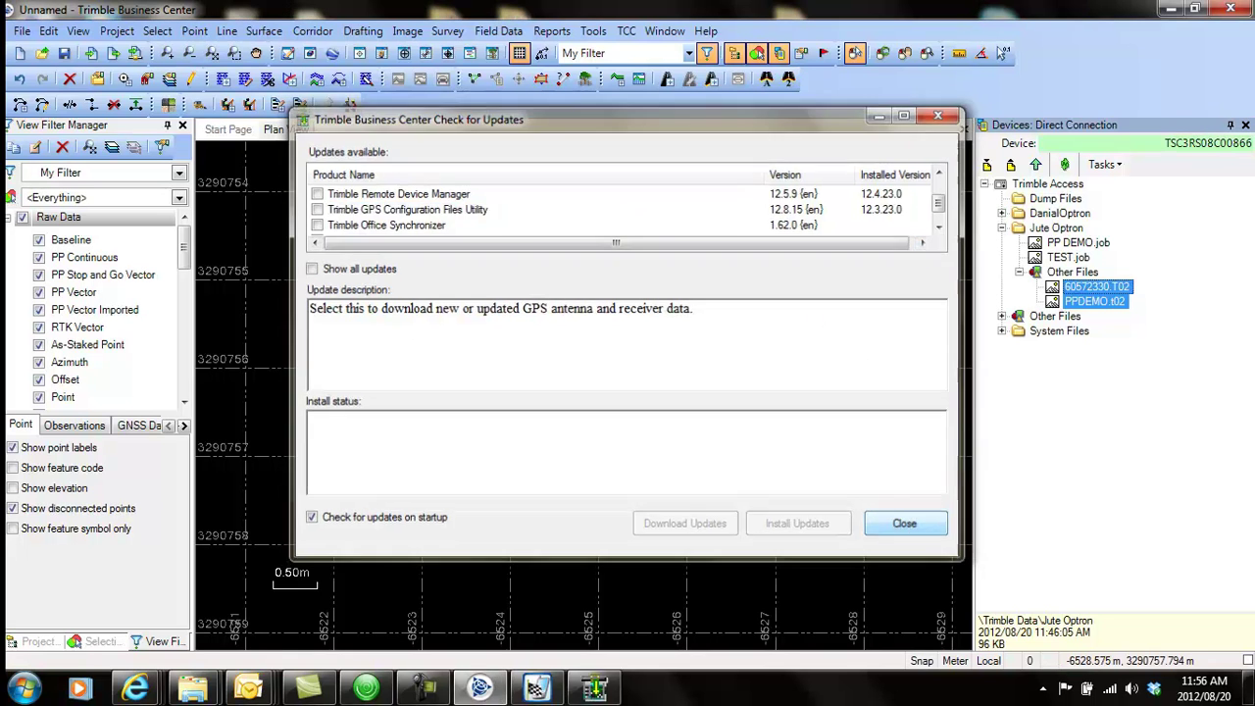
Step: Dismiss Check for Updates, then process the BASE–V1 baseline to a fixed 4.044 m solution and save it
{"action": "left_click", "coordinate": [908, 527]}
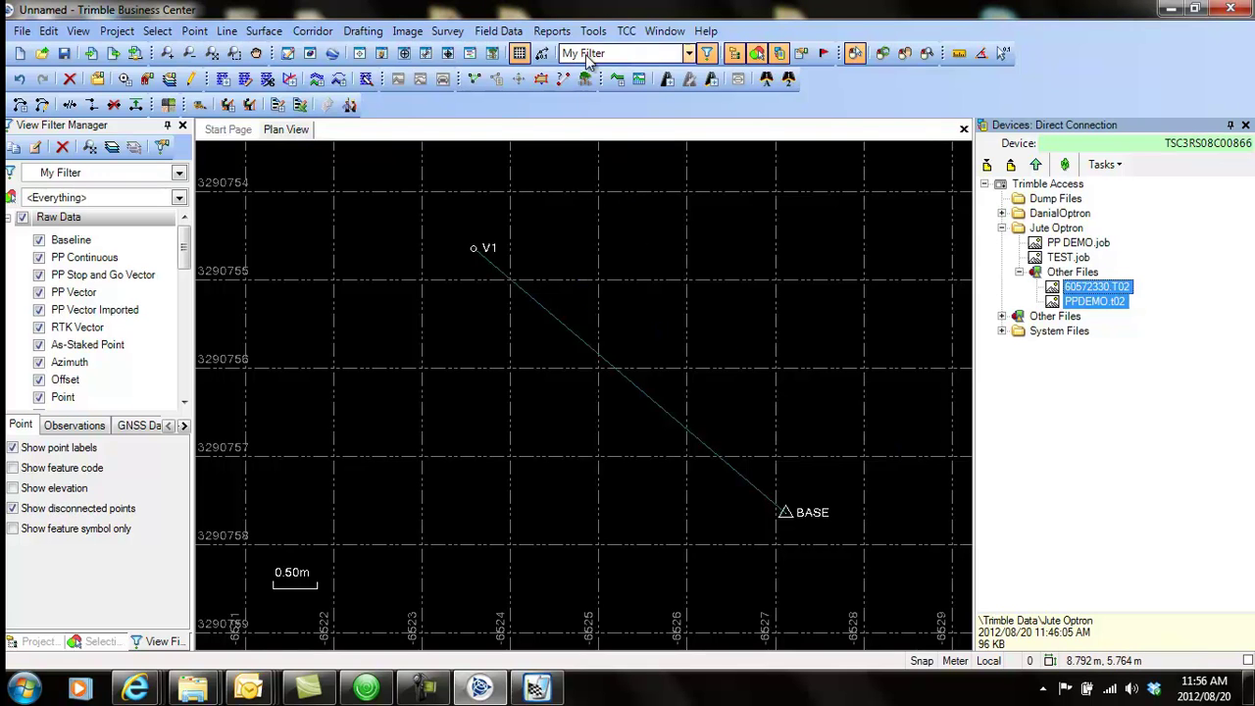
{"action": "left_click", "coordinate": [450, 31]}
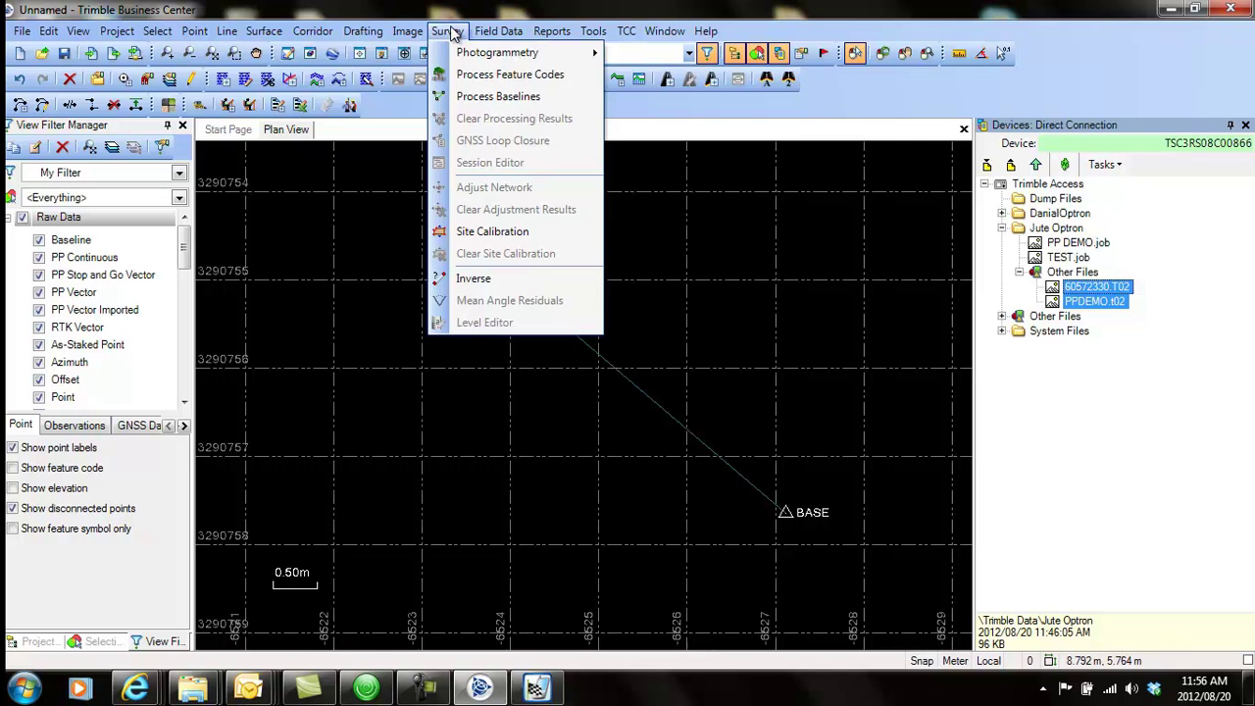
{"action": "left_click", "coordinate": [518, 99]}
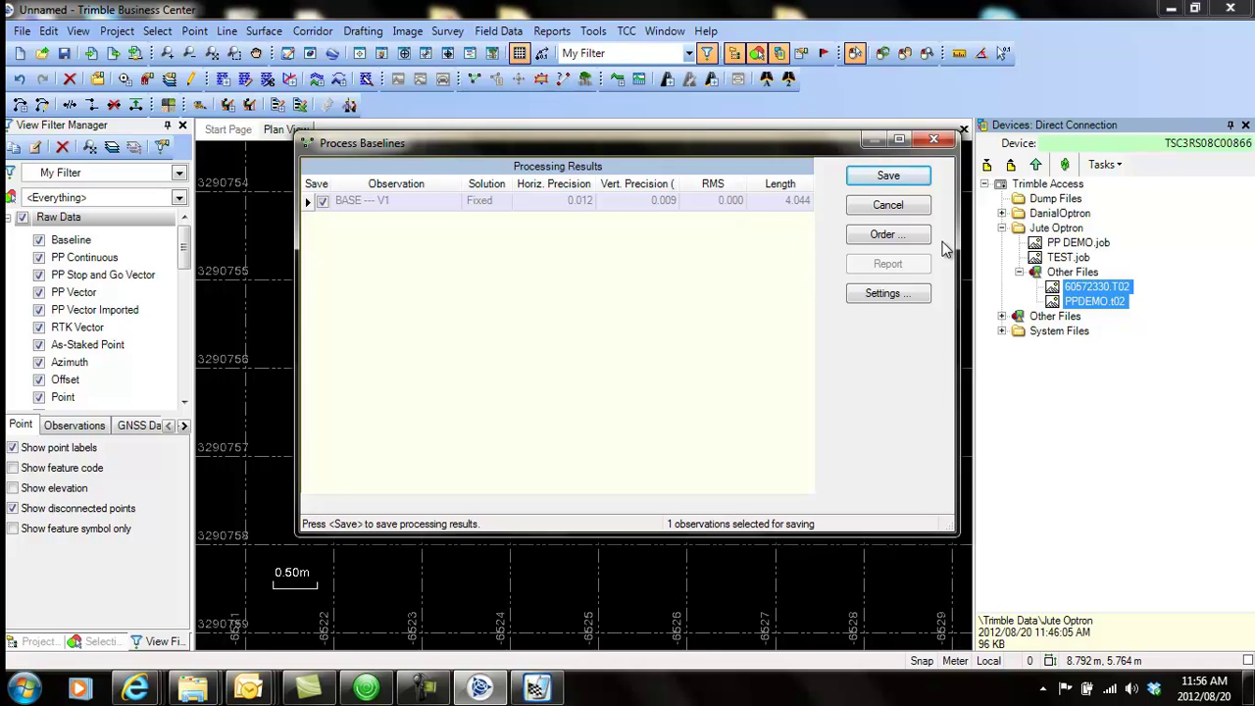
{"action": "left_click", "coordinate": [888, 178]}
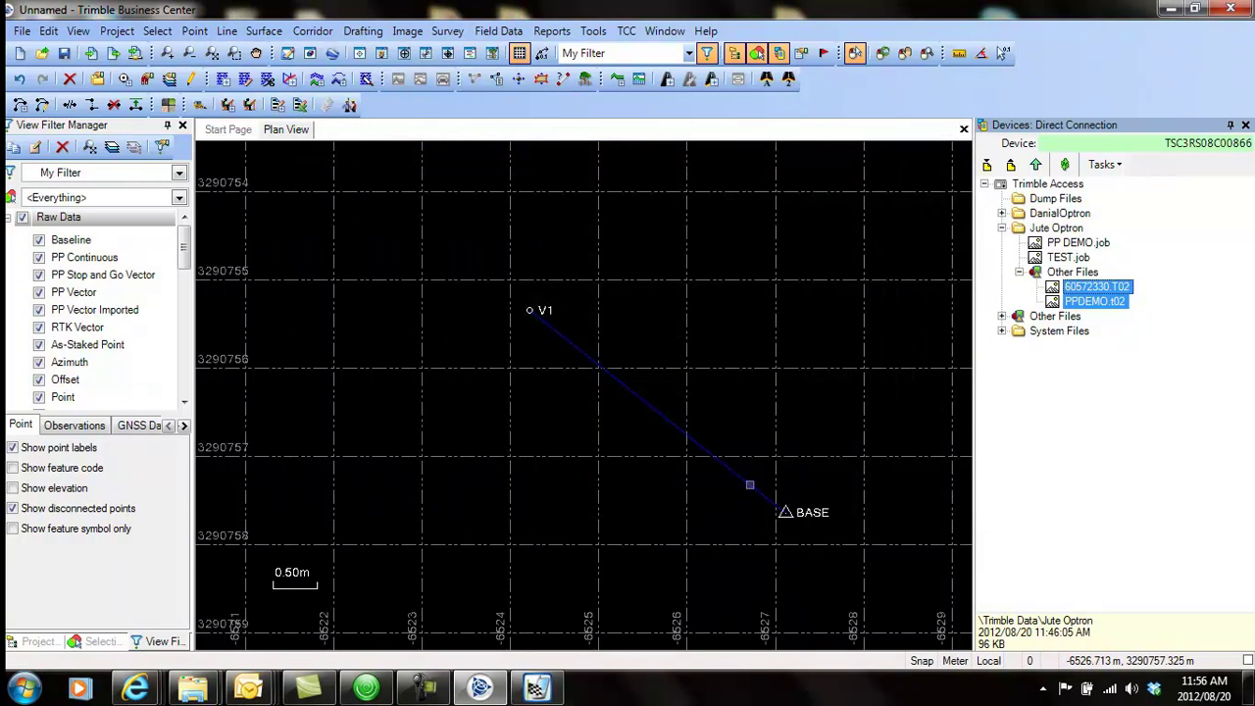
Step: View point V1's grid and geographic coordinates in Properties, deselect it, then show the Start Page
{"action": "scroll", "coordinate": [632, 377], "scroll_direction": "down", "scroll_amount": 1}
{"action": "scroll", "coordinate": [622, 334], "scroll_direction": "up", "scroll_amount": 1}
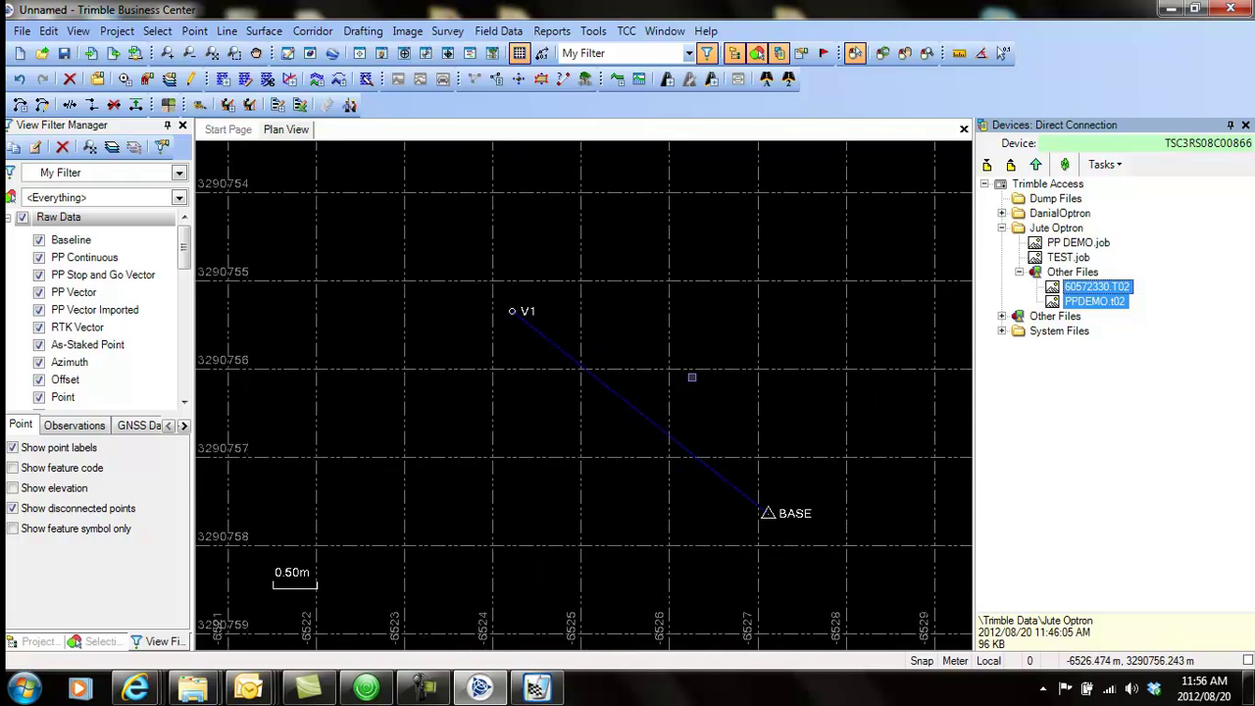
{"action": "left_click", "coordinate": [512, 311]}
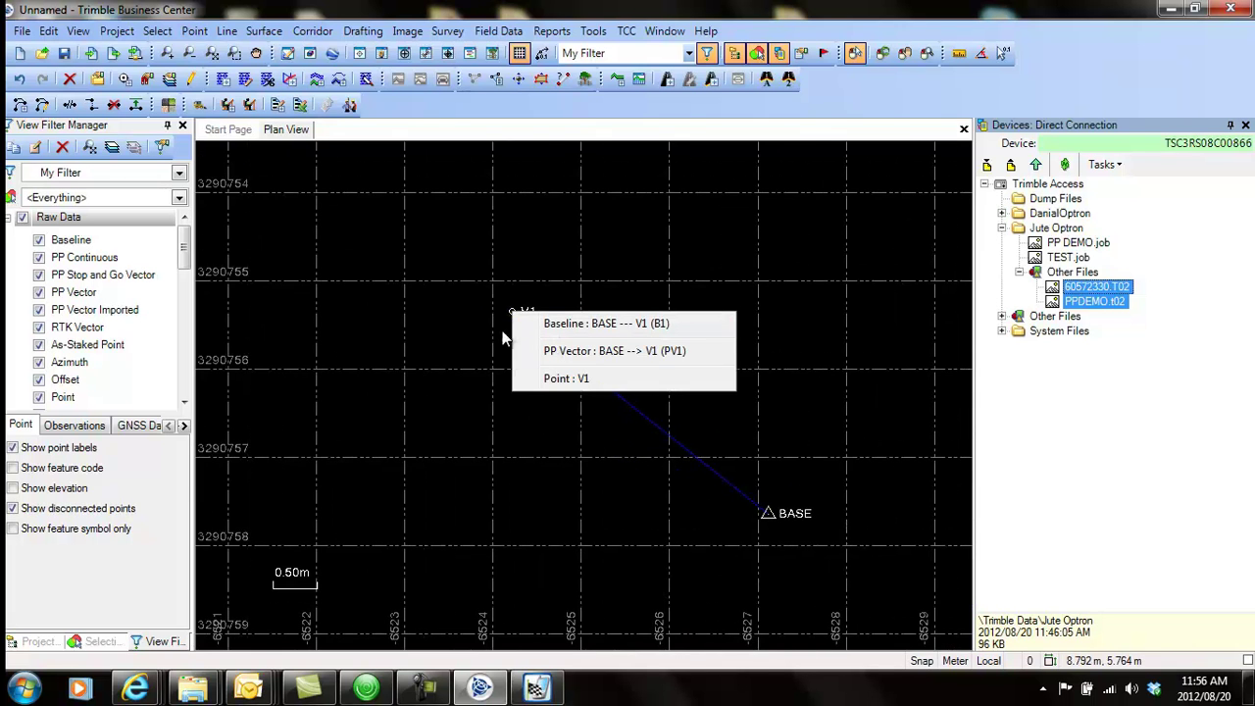
{"action": "left_click", "coordinate": [577, 379]}
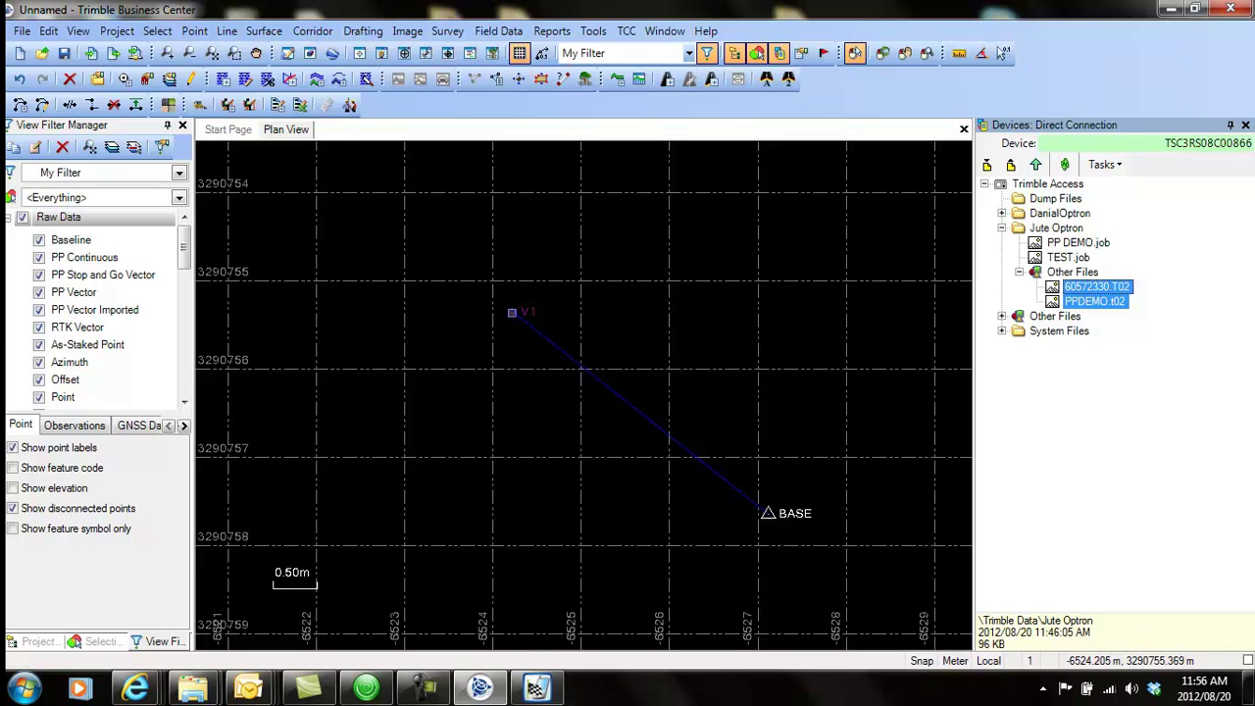
{"action": "right_click", "coordinate": [511, 312]}
{"action": "left_click", "coordinate": [570, 528]}
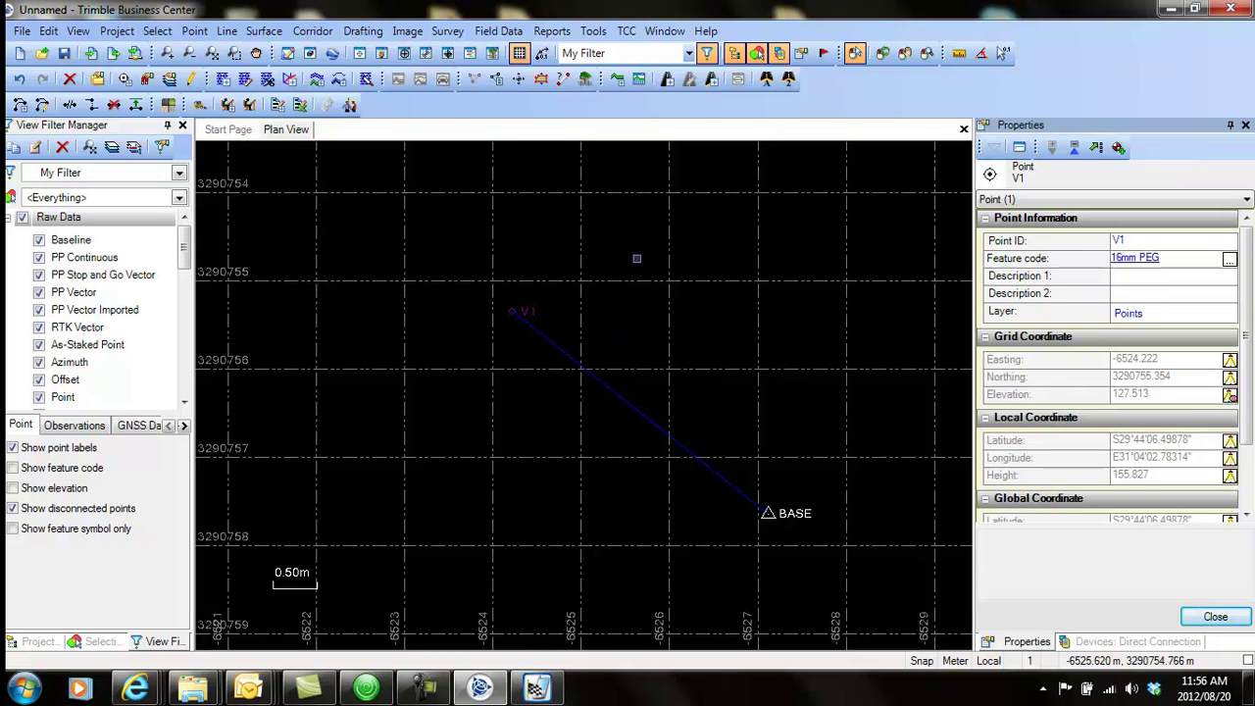
{"action": "left_click", "coordinate": [675, 291]}
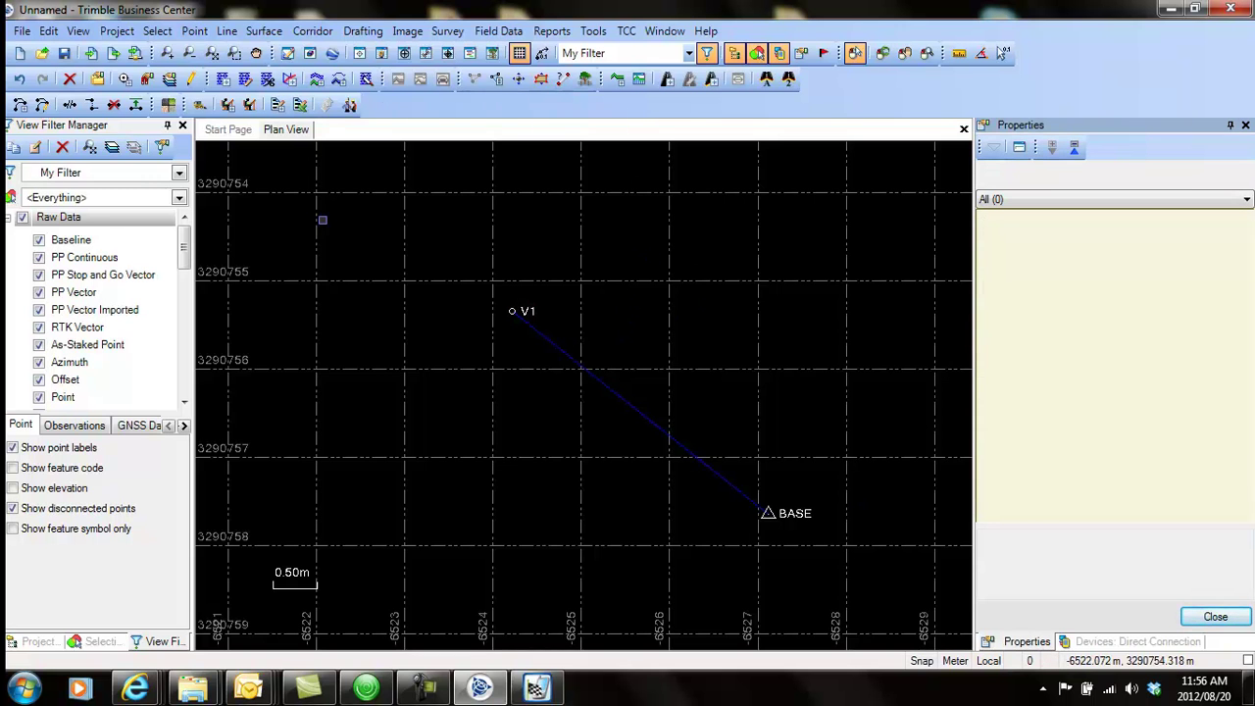
{"action": "left_click", "coordinate": [230, 132]}
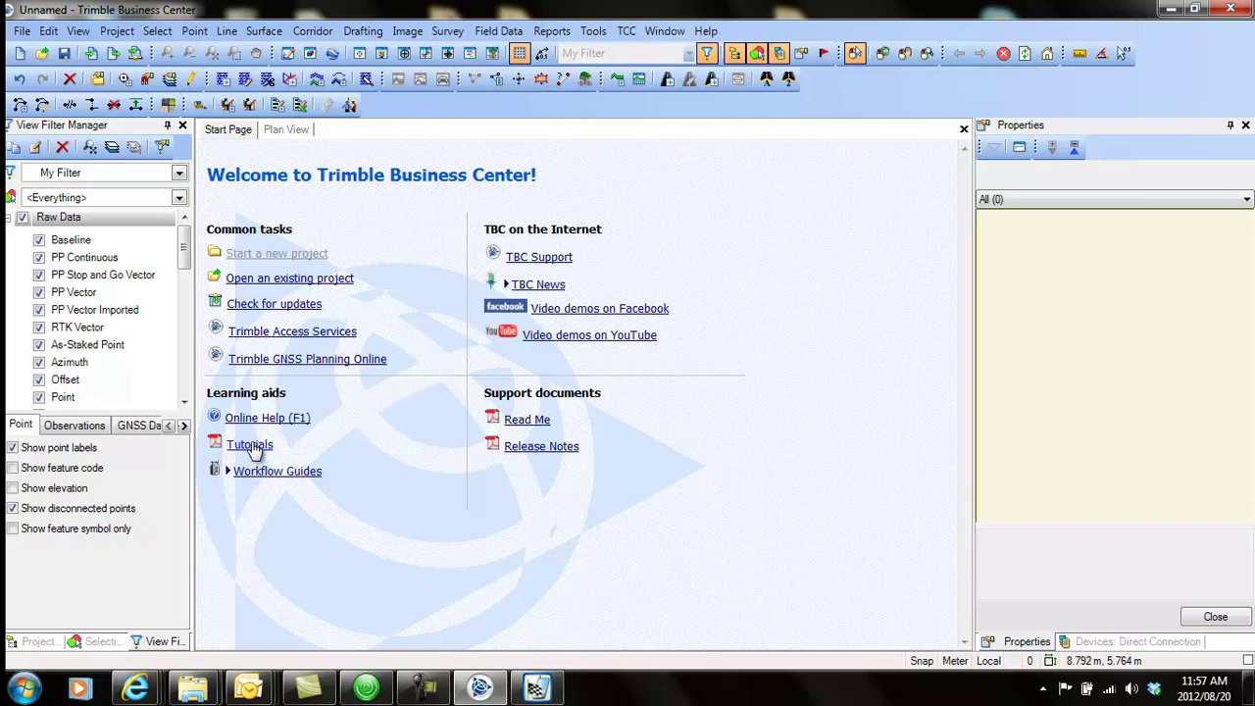
{"action": "left_click", "coordinate": [250, 445]}
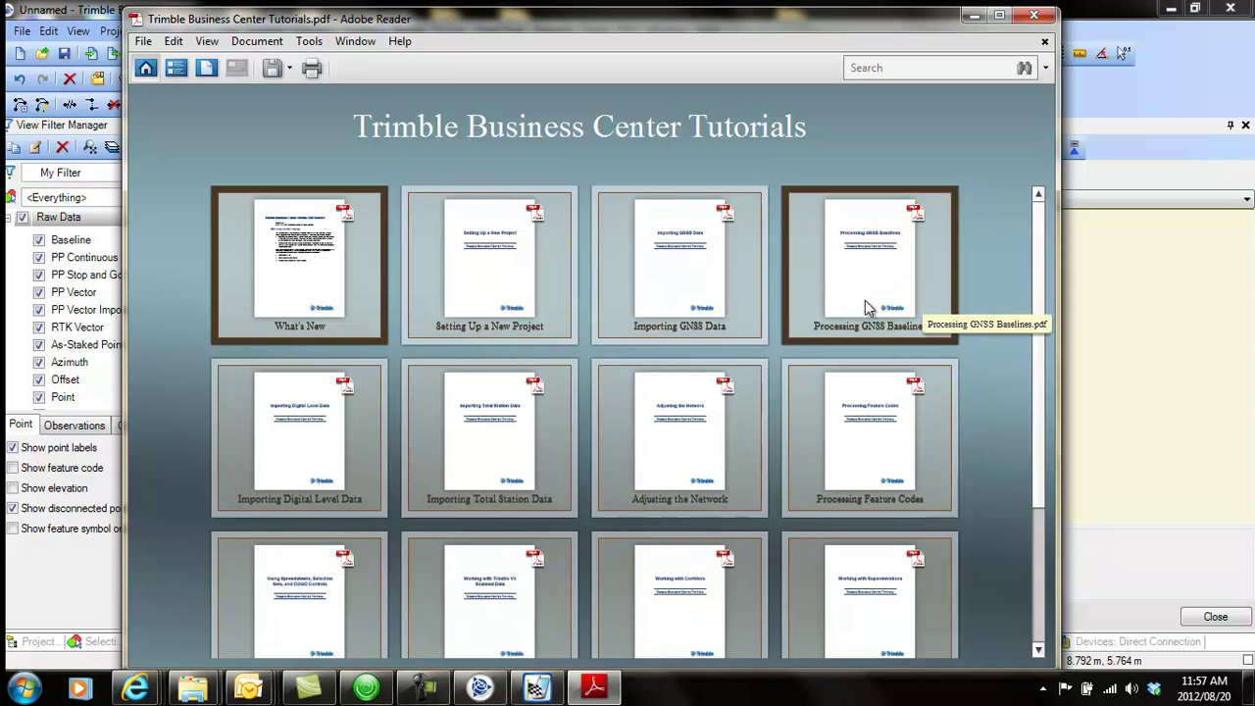
{"action": "double_click", "coordinate": [879, 240]}
{"action": "left_click", "coordinate": [1037, 18]}
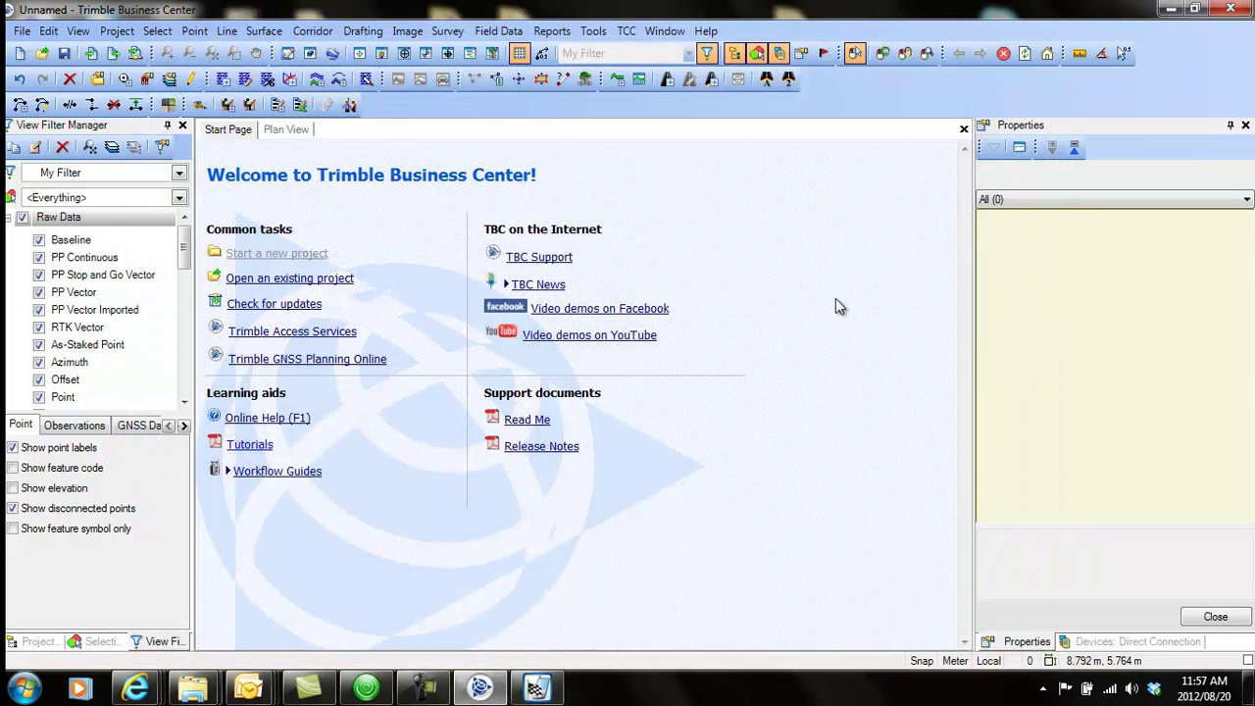
Step: Switch back to the Plan View showing BASE, V1 and their processed baseline
{"action": "left_click", "coordinate": [291, 129]}
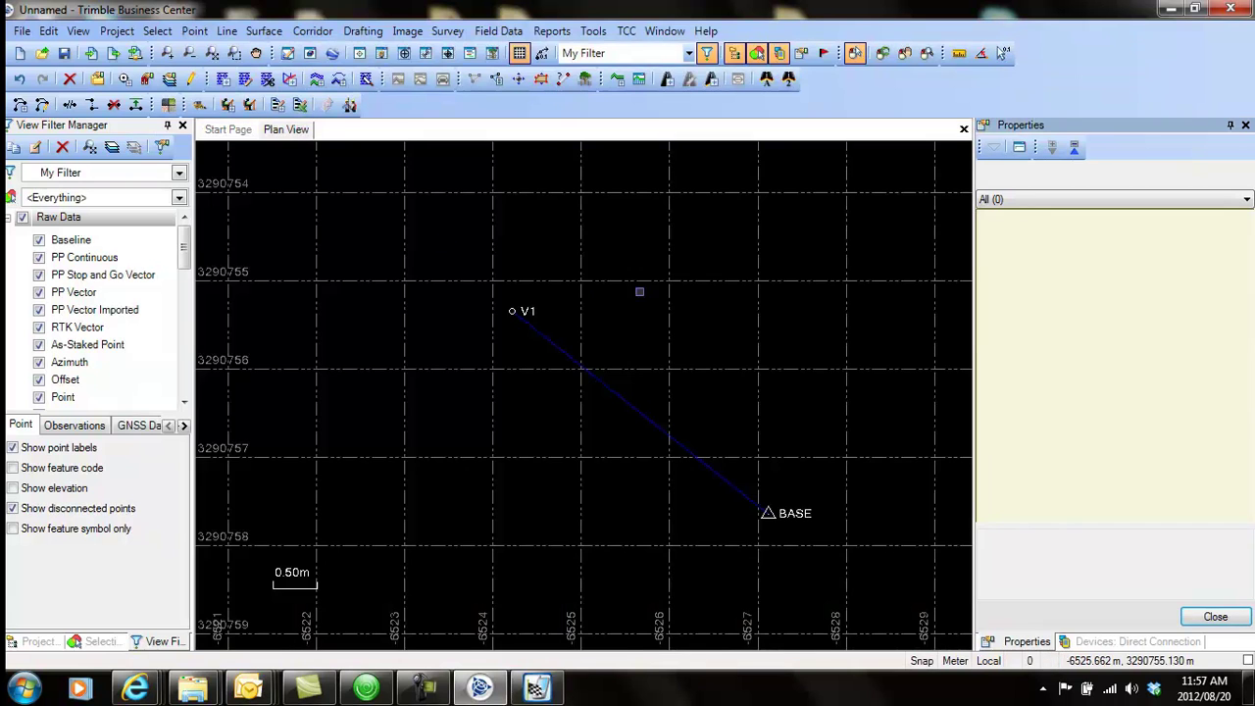